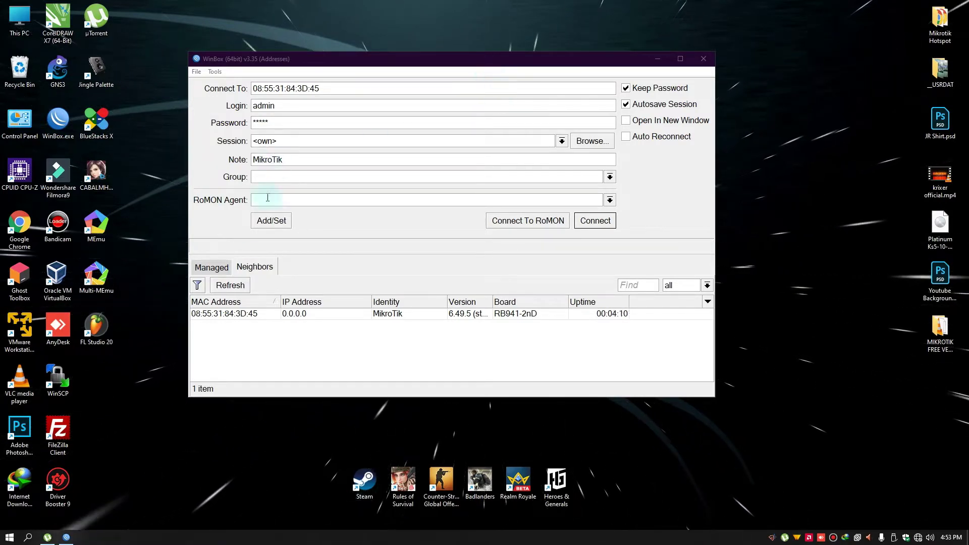
Connect to the discovered MikroTik router as admin with the password left blank, and dismiss the request to change the password.
{"action": "left_click", "coordinate": [241, 313]}
{"action": "left_click", "coordinate": [594, 222]}
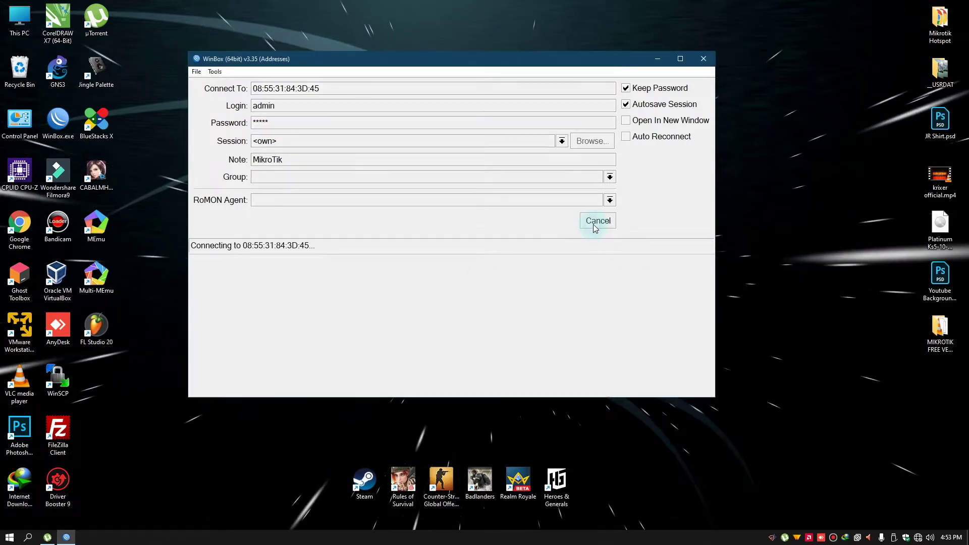
{"action": "double_click", "coordinate": [297, 123]}
{"action": "key", "text": "BackSpace"}
{"action": "left_click", "coordinate": [595, 221]}
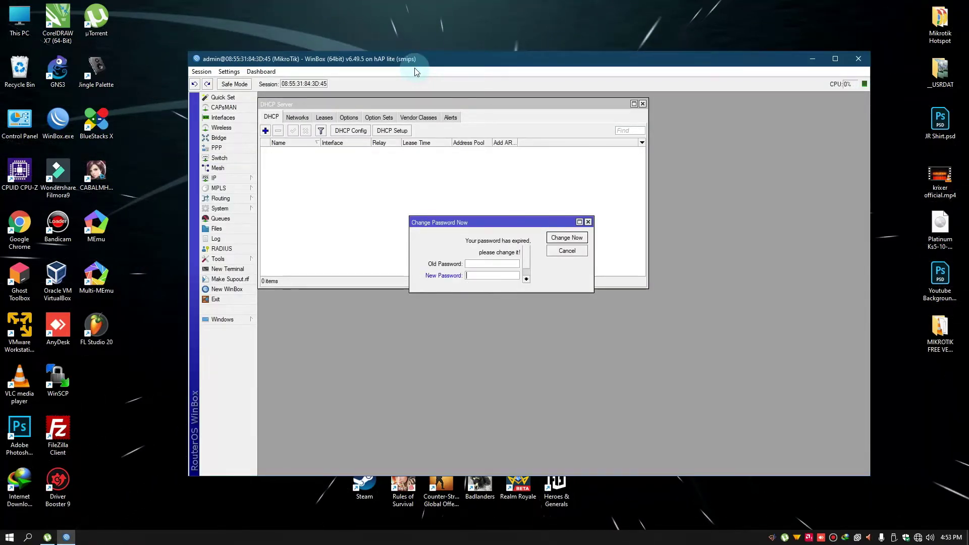
{"action": "key", "text": "Escape"}
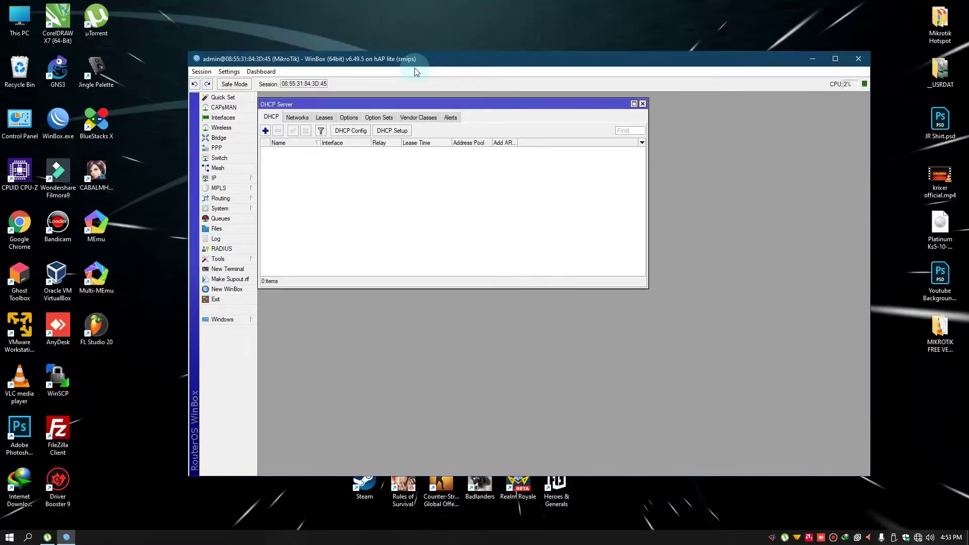
Close the DHCP Server window and open the interface list to examine the ether1 and ether4 entries.
{"action": "left_click_drag", "start_coordinate": [488, 60], "coordinate": [474, 58]}
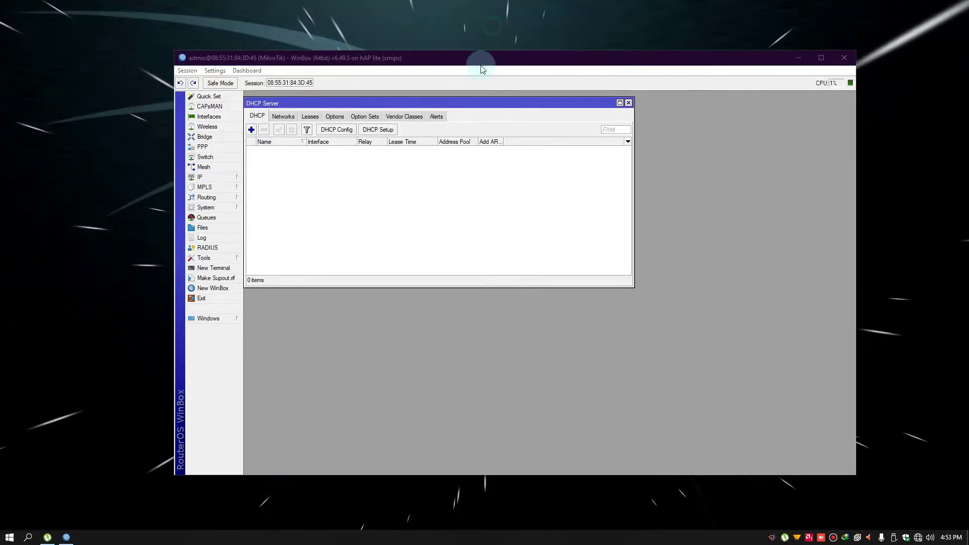
{"action": "left_click_drag", "start_coordinate": [474, 96], "coordinate": [481, 97]}
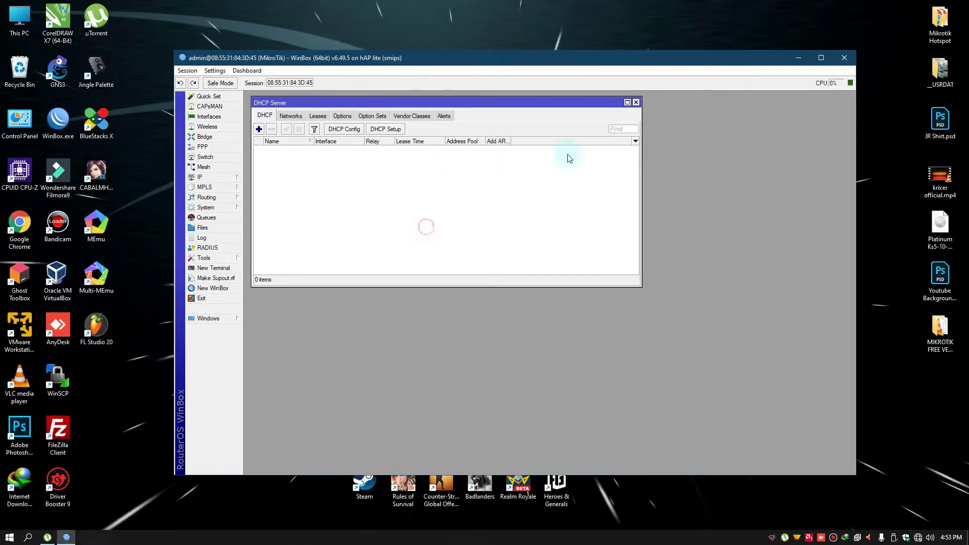
{"action": "left_click", "coordinate": [636, 103]}
{"action": "left_click", "coordinate": [208, 116]}
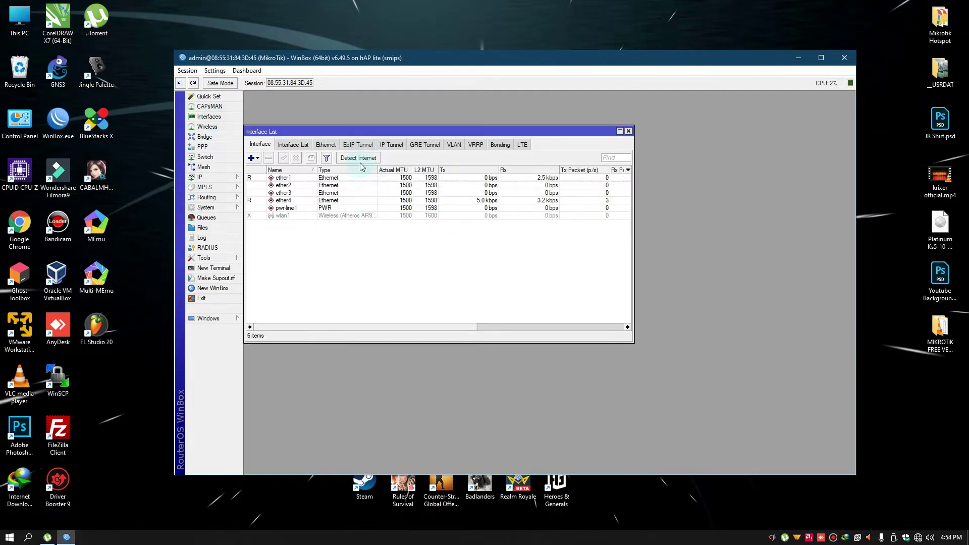
{"action": "left_click_drag", "start_coordinate": [375, 132], "coordinate": [373, 123]}
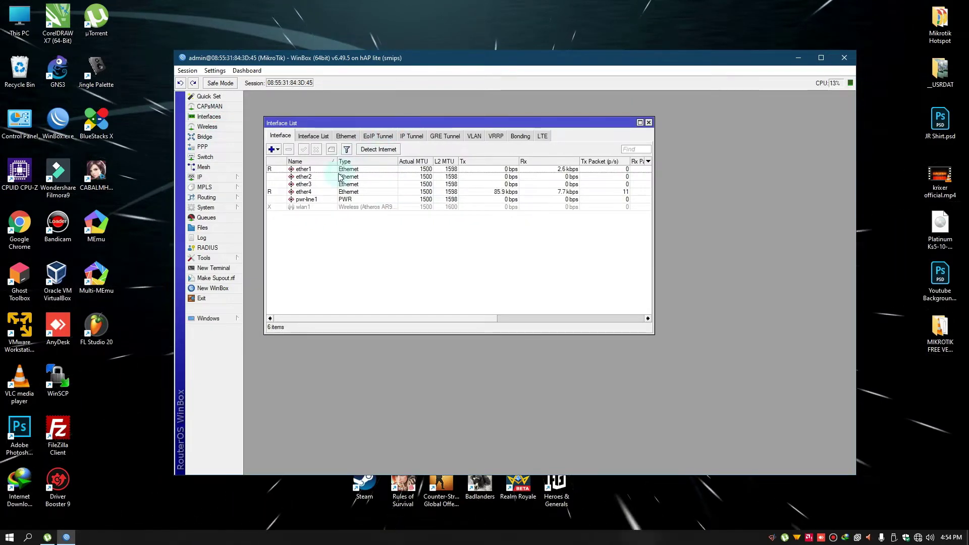
{"action": "left_click", "coordinate": [323, 169]}
{"action": "left_click", "coordinate": [323, 191]}
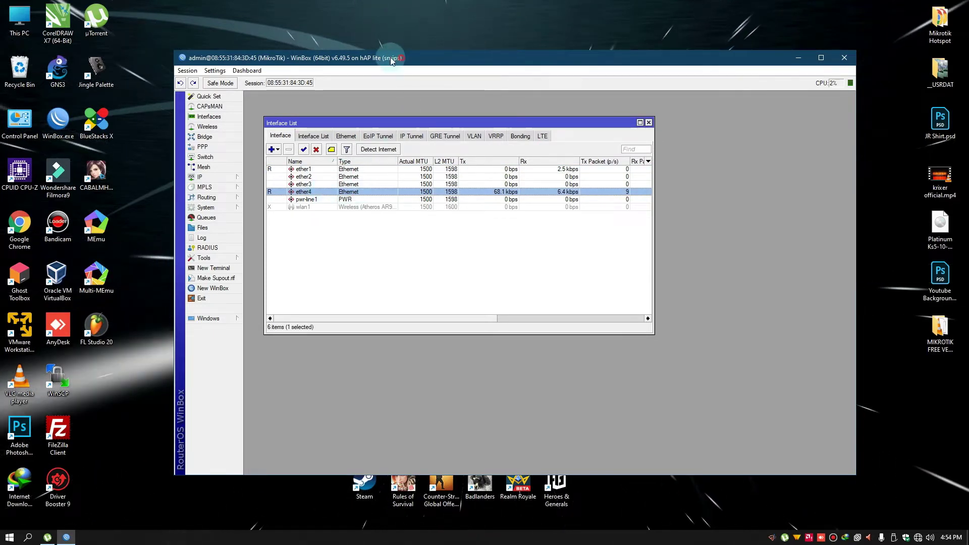
{"action": "left_click_drag", "start_coordinate": [402, 60], "coordinate": [376, 55]}
{"action": "left_click_drag", "start_coordinate": [386, 114], "coordinate": [373, 105]}
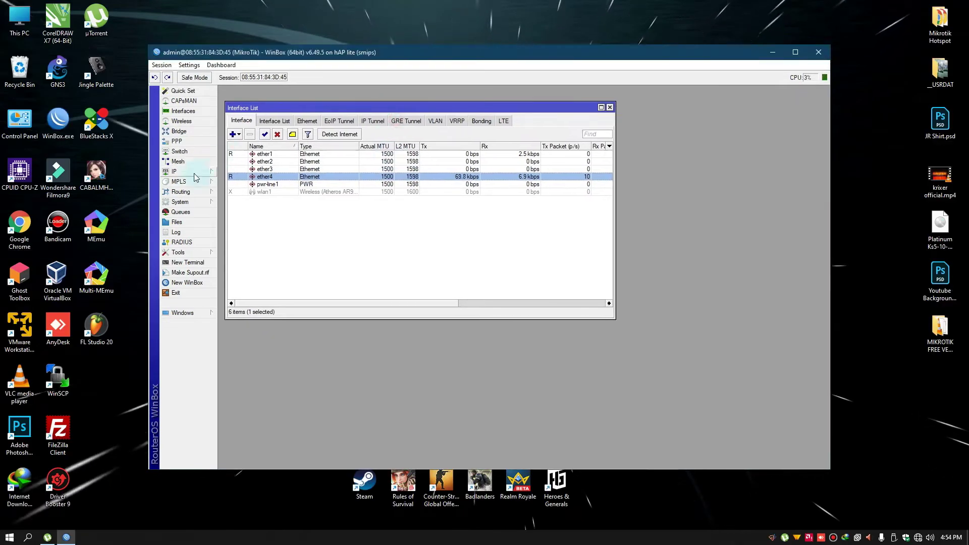
Create a new bridge interface named LAN_bridge.
{"action": "left_click", "coordinate": [179, 131]}
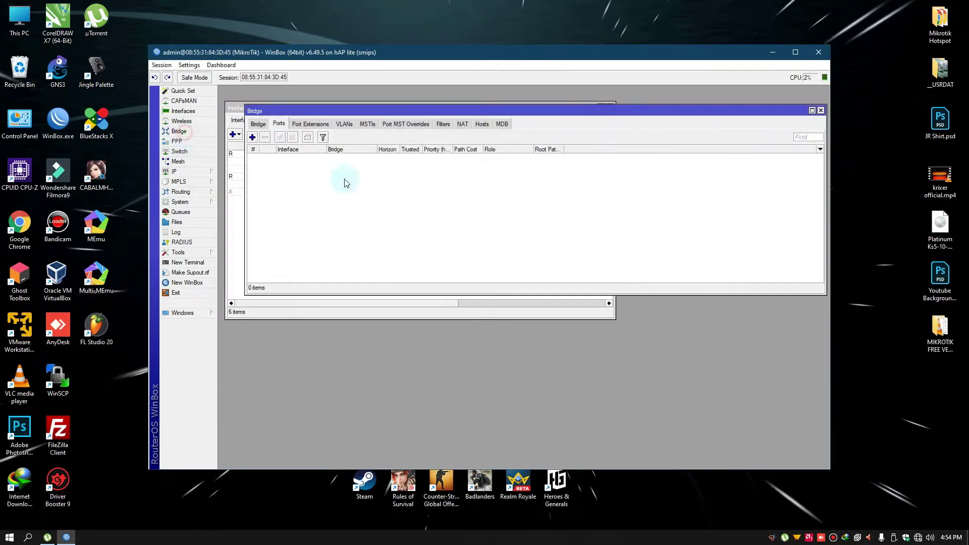
{"action": "left_click", "coordinate": [257, 126]}
{"action": "left_click", "coordinate": [252, 137]}
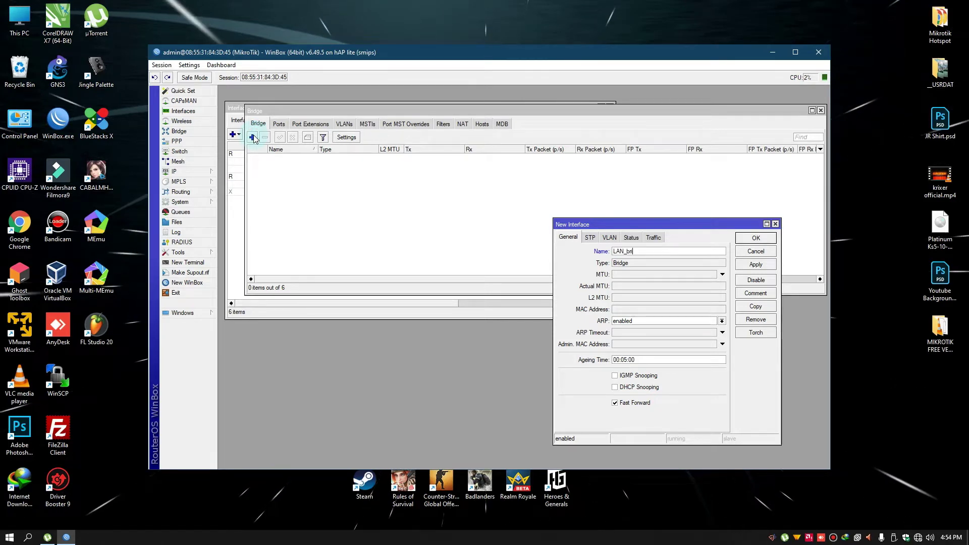
{"action": "type", "text": "LAN_bridge"}
{"action": "key", "text": "Return"}
Add wlan1 as a bridge port of LAN_bridge.
{"action": "left_click", "coordinate": [279, 124]}
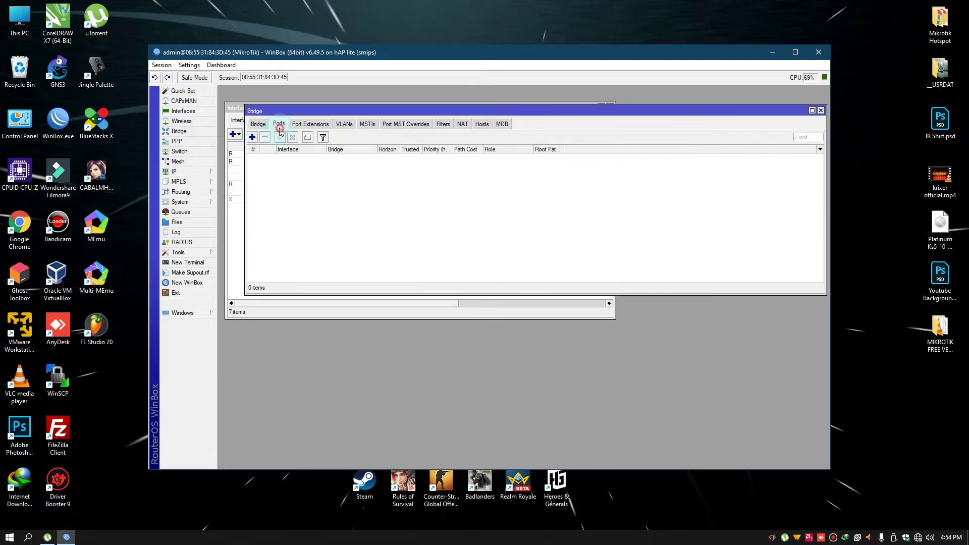
{"action": "left_click", "coordinate": [255, 138]}
{"action": "left_click_drag", "start_coordinate": [610, 257], "coordinate": [475, 220]}
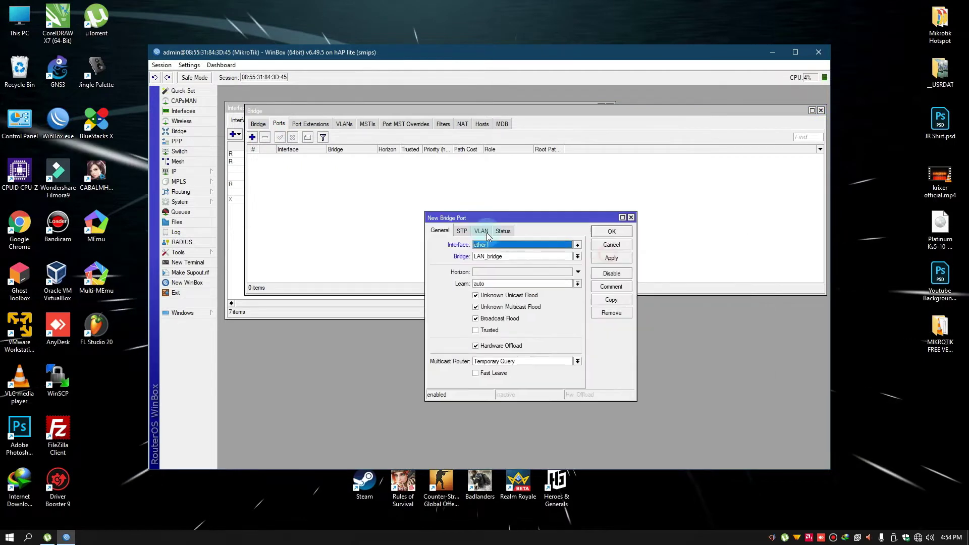
{"action": "left_click", "coordinate": [504, 245]}
{"action": "left_click", "coordinate": [498, 258]}
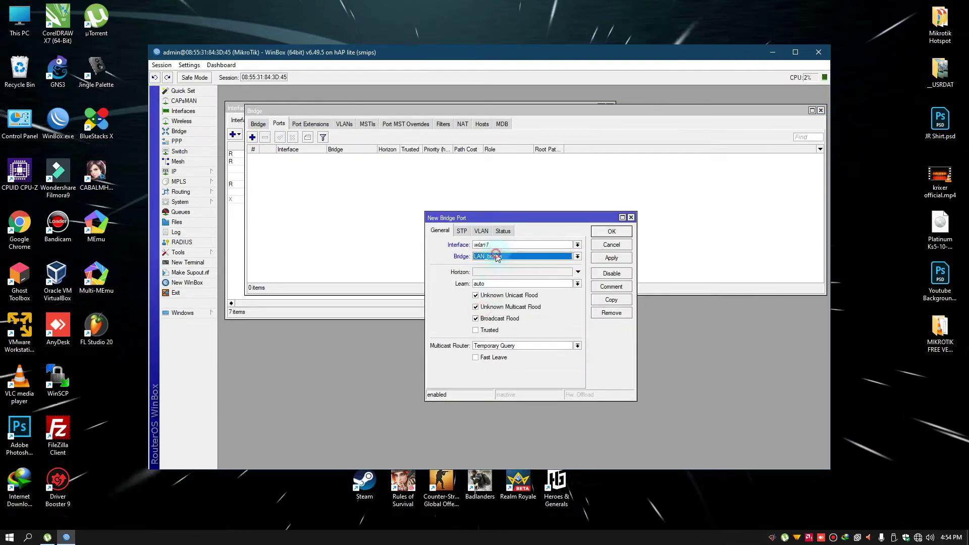
{"action": "left_click", "coordinate": [611, 258]}
Duplicate the wlan1 bridge port, assign the copy to interface ether4 in LAN_bridge, and close both port dialogs.
{"action": "left_click", "coordinate": [611, 300]}
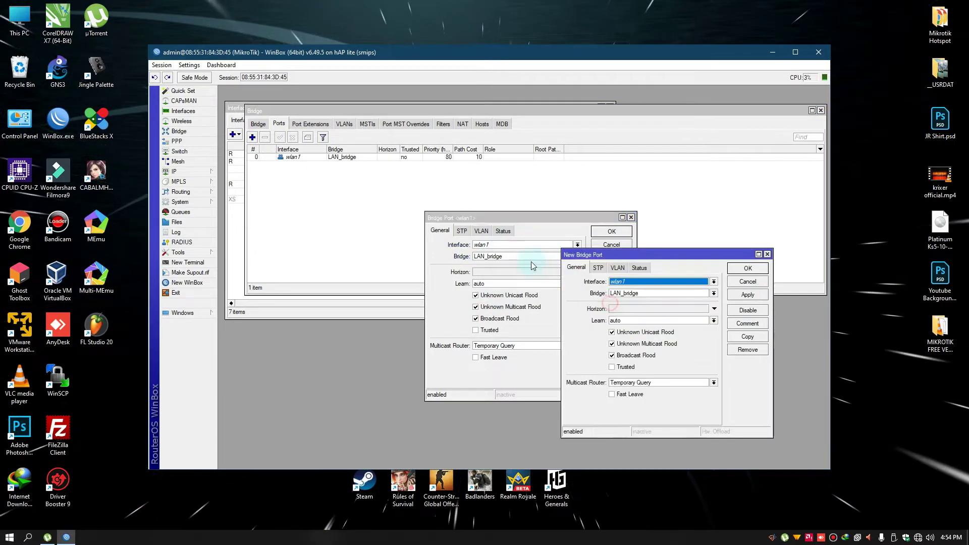
{"action": "left_click", "coordinate": [621, 281]}
{"action": "left_click", "coordinate": [631, 315]}
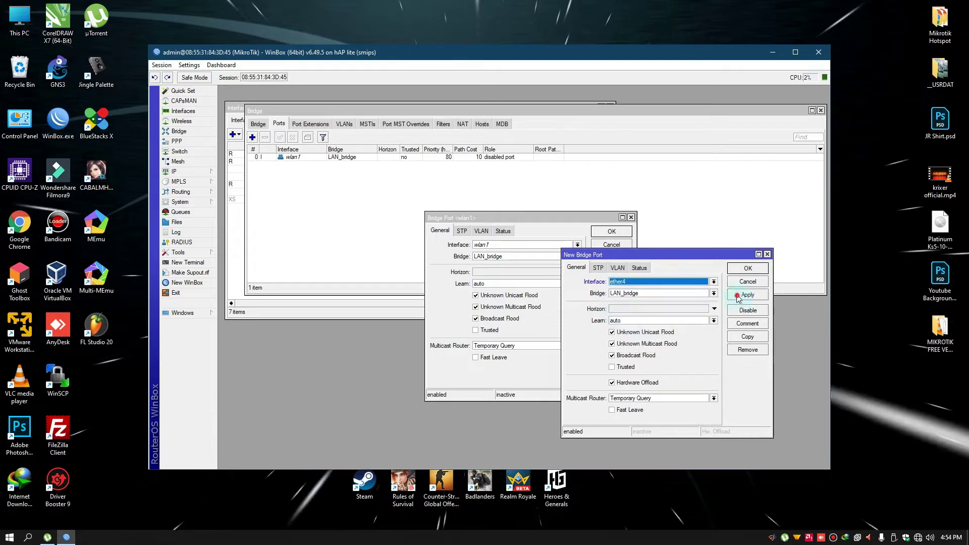
{"action": "left_click", "coordinate": [747, 268]}
{"action": "left_click", "coordinate": [603, 232]}
{"action": "left_click", "coordinate": [564, 303]}
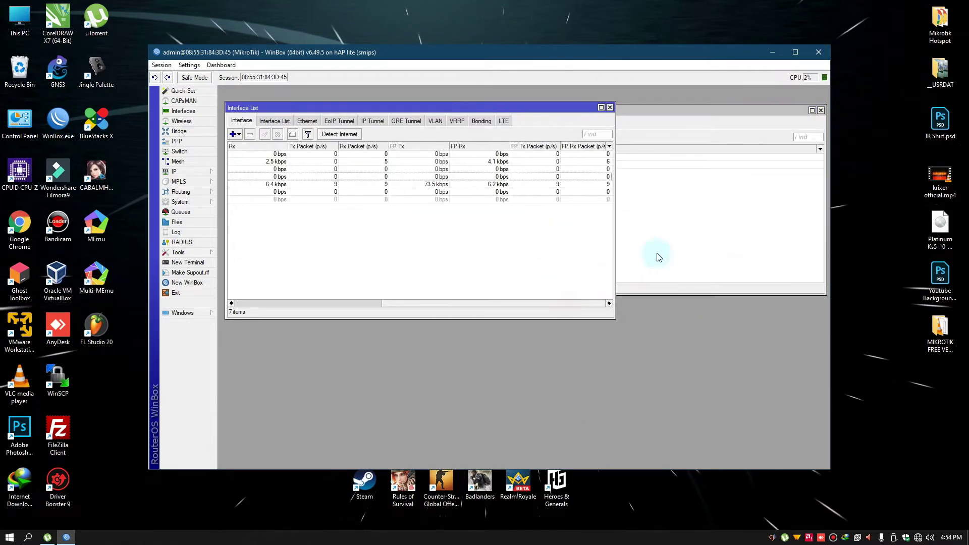
{"action": "left_click", "coordinate": [648, 231]}
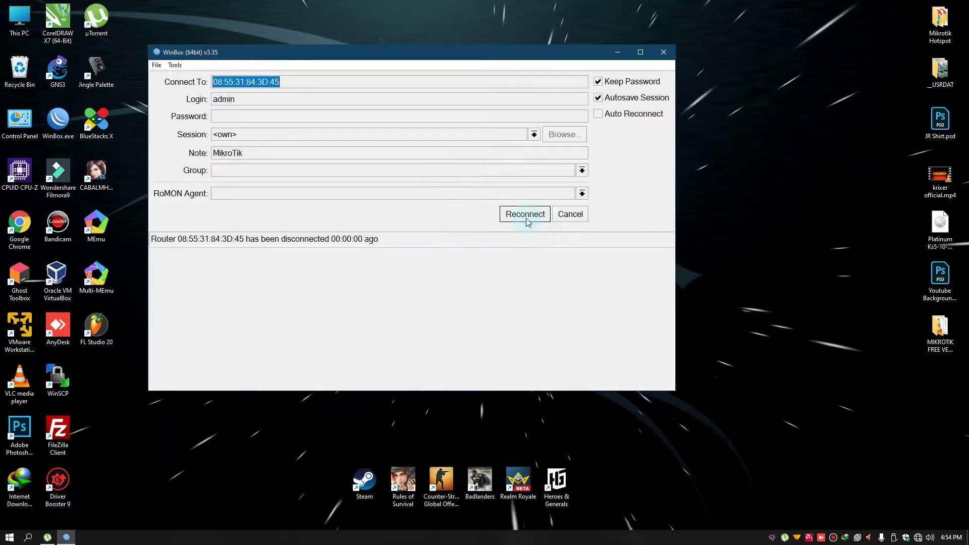
Reconnect to the router as admin, entering the account password.
{"action": "left_click", "coordinate": [525, 215]}
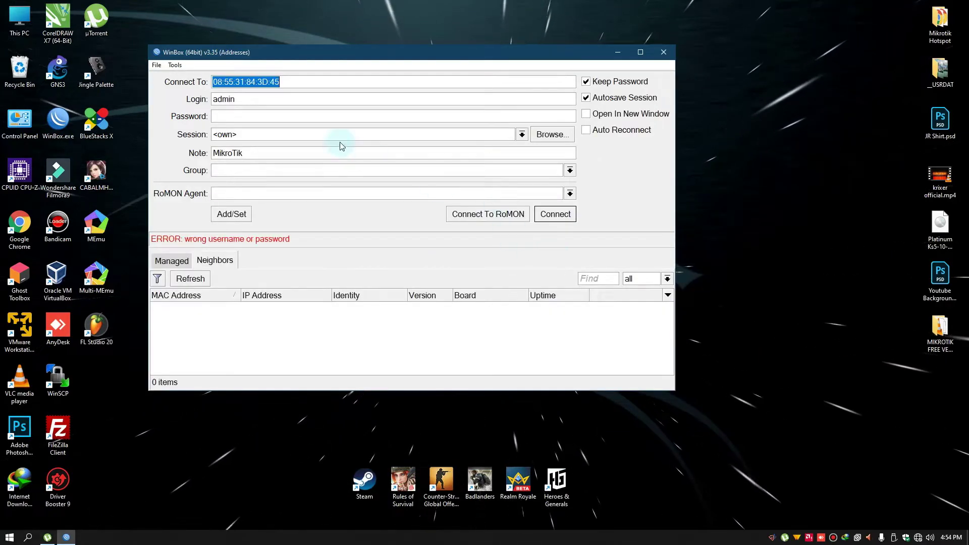
{"action": "key", "text": "Tab"}
{"action": "key", "text": "Tab"}
{"action": "type", "text": "*****"}
{"action": "key", "text": "Return"}
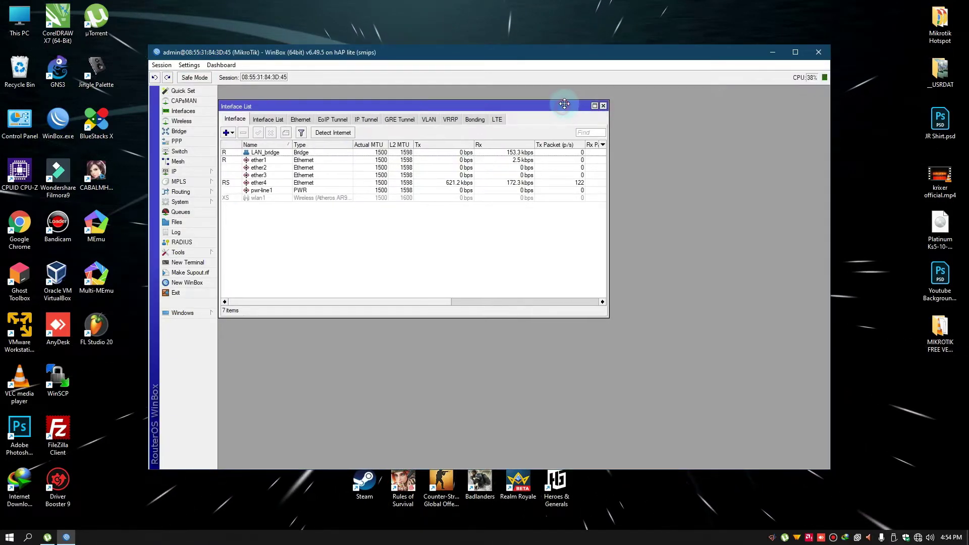
{"action": "left_click_drag", "start_coordinate": [564, 103], "coordinate": [567, 100]}
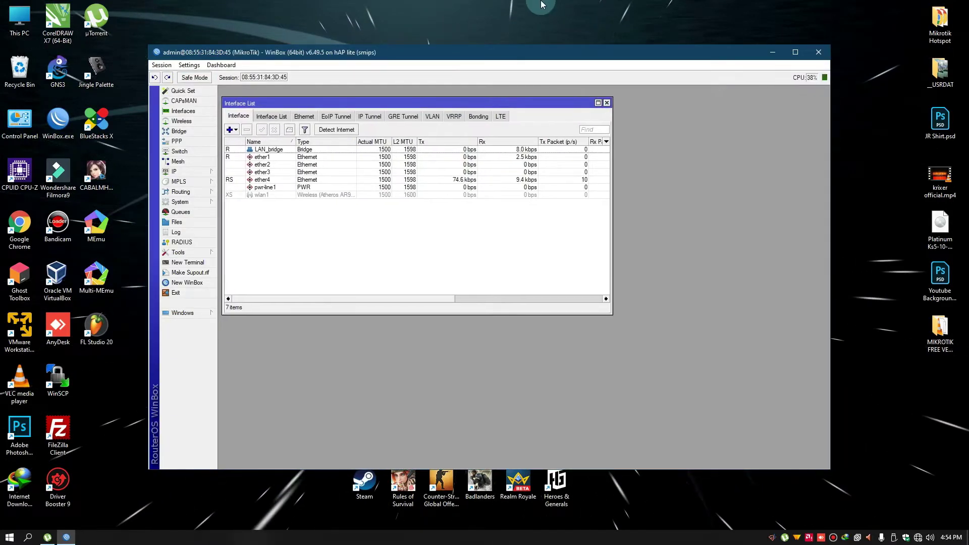
Assign the IP address 172.16.100.1/24 to the LAN_bridge interface and close the address list.
{"action": "left_click", "coordinate": [193, 171]}
{"action": "left_click", "coordinate": [252, 197]}
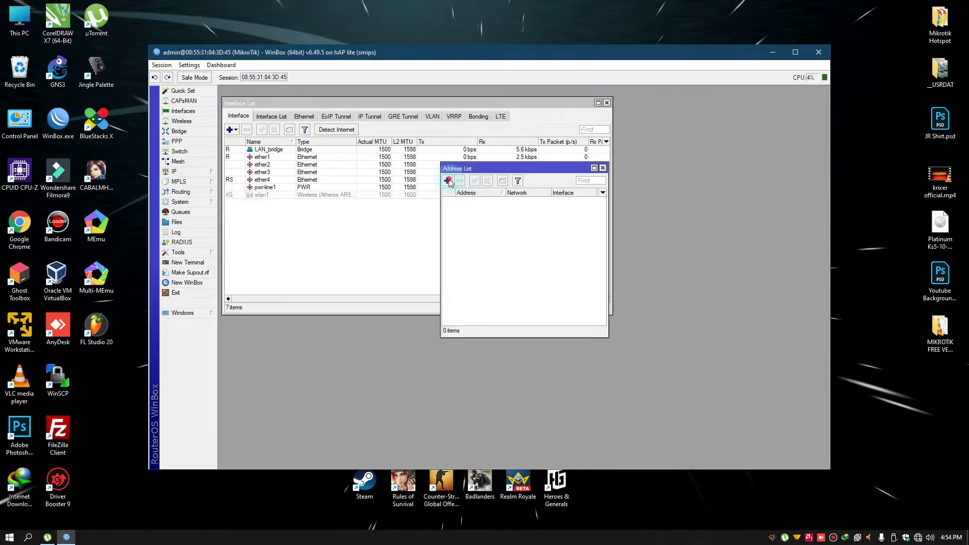
{"action": "left_click", "coordinate": [447, 181]}
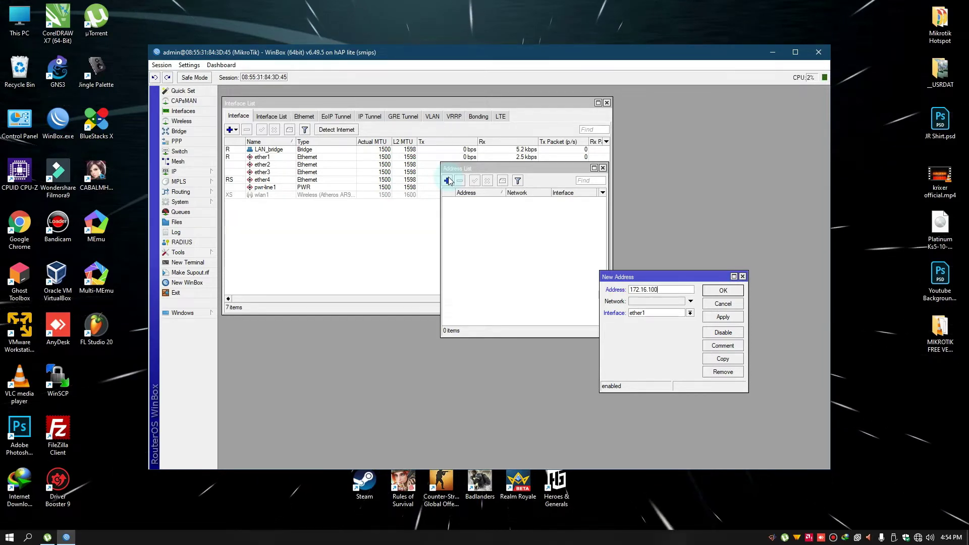
{"action": "type", "text": "172.16.100.1/24"}
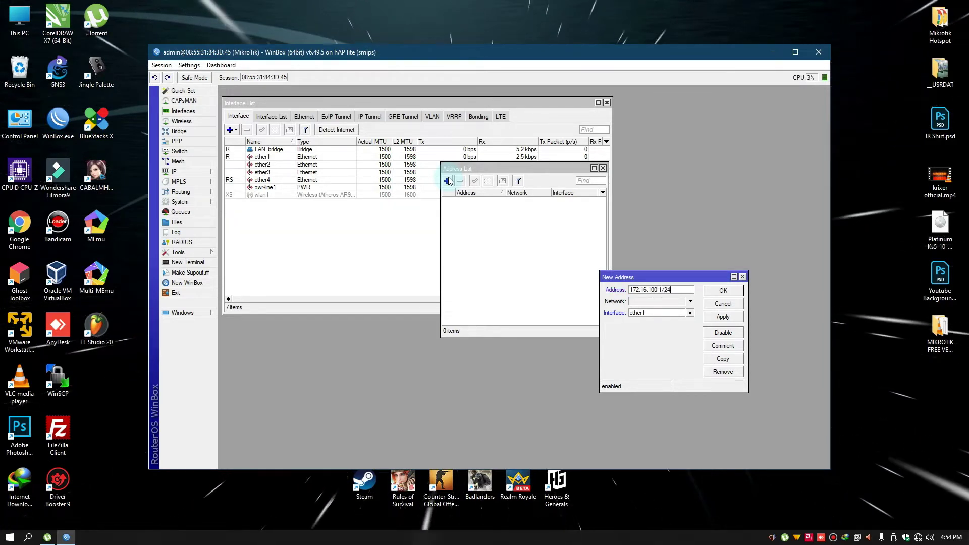
{"action": "key", "text": "Tab"}
{"action": "left_click", "coordinate": [690, 312]}
{"action": "left_click", "coordinate": [651, 321]}
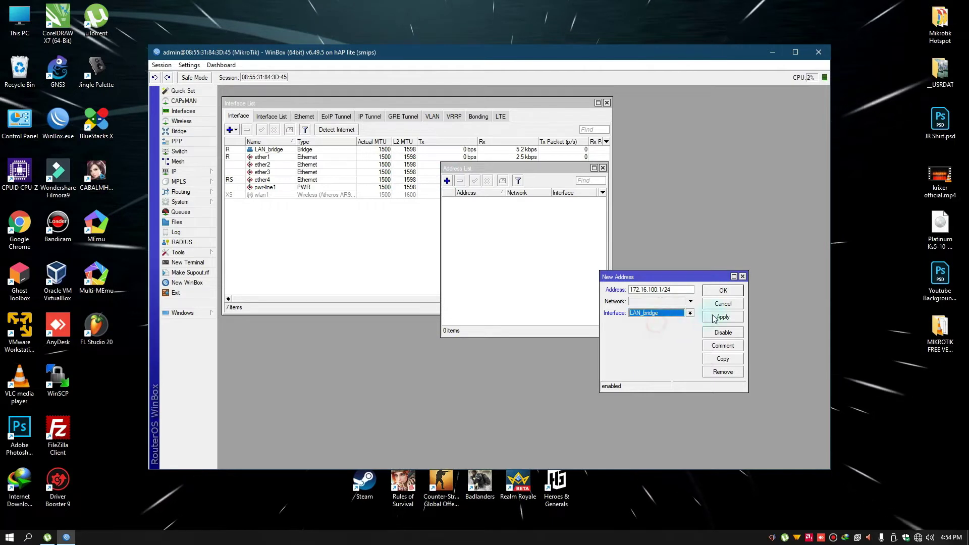
{"action": "left_click", "coordinate": [723, 290]}
{"action": "left_click", "coordinate": [603, 168]}
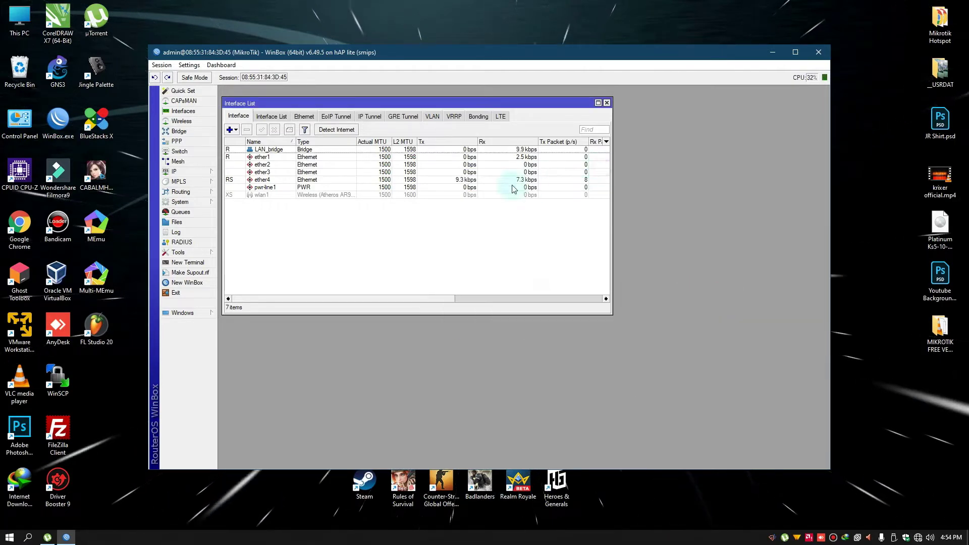
Run the DHCP setup on the LAN_bridge interface, accepting 172.16.100.0/24 as the DHCP address space.
{"action": "left_click", "coordinate": [199, 171]}
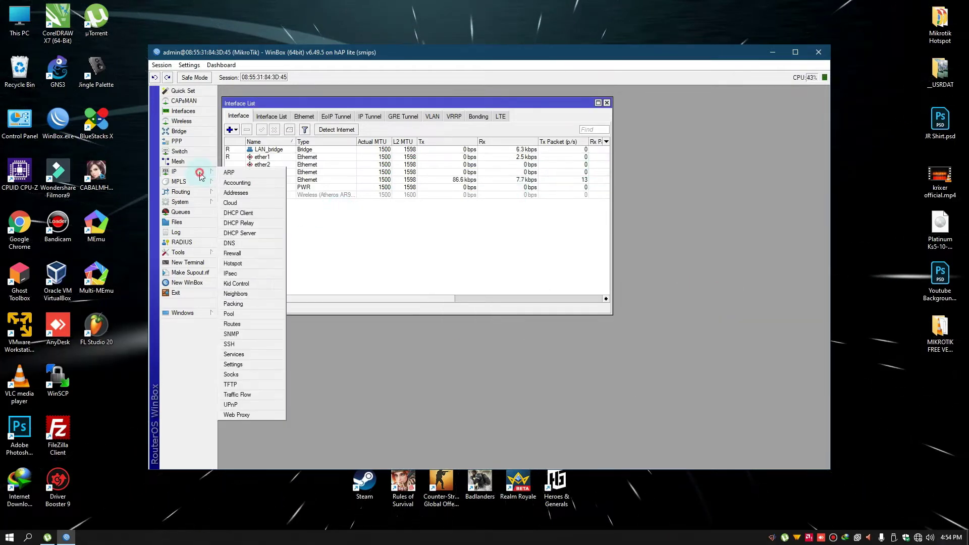
{"action": "left_click", "coordinate": [245, 234]}
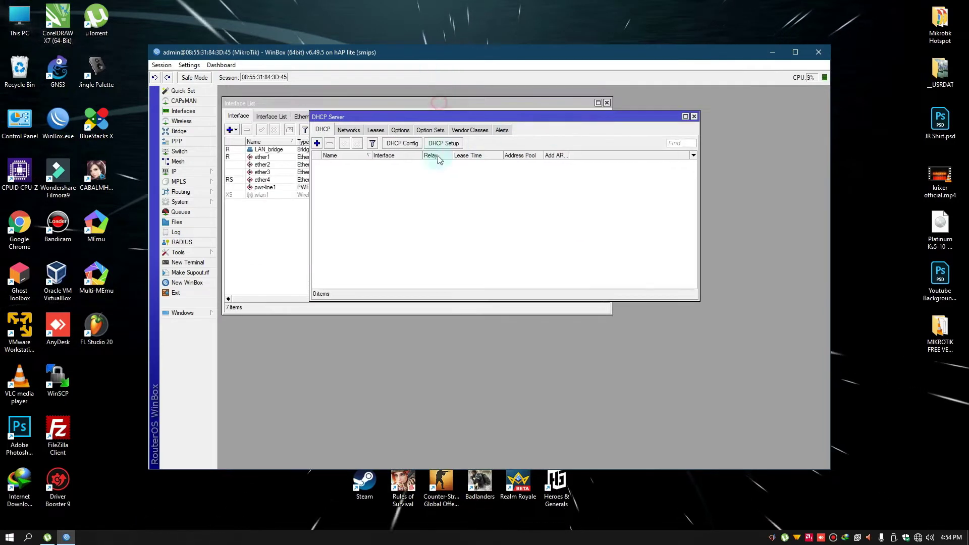
{"action": "left_click", "coordinate": [441, 145]}
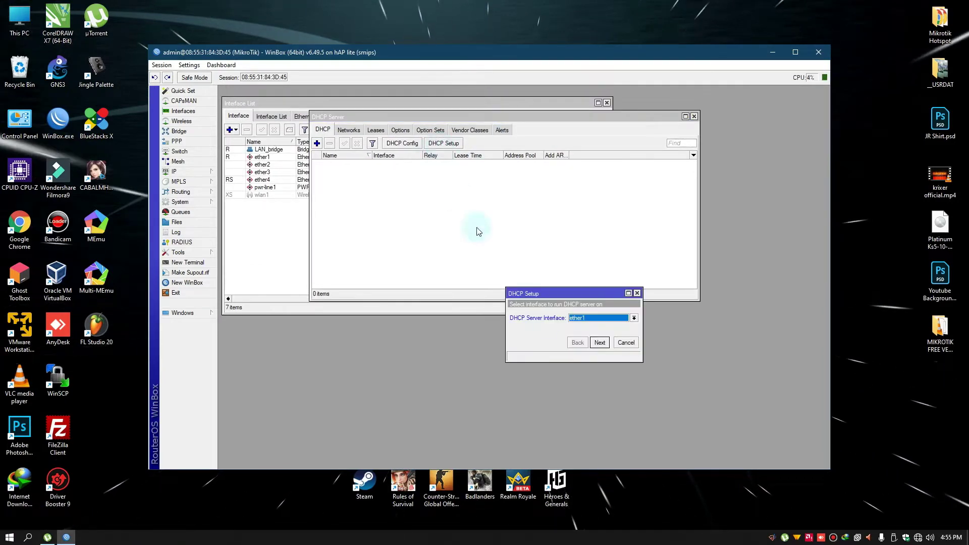
{"action": "left_click", "coordinate": [633, 318]}
{"action": "left_click", "coordinate": [581, 328]}
{"action": "left_click", "coordinate": [599, 343]}
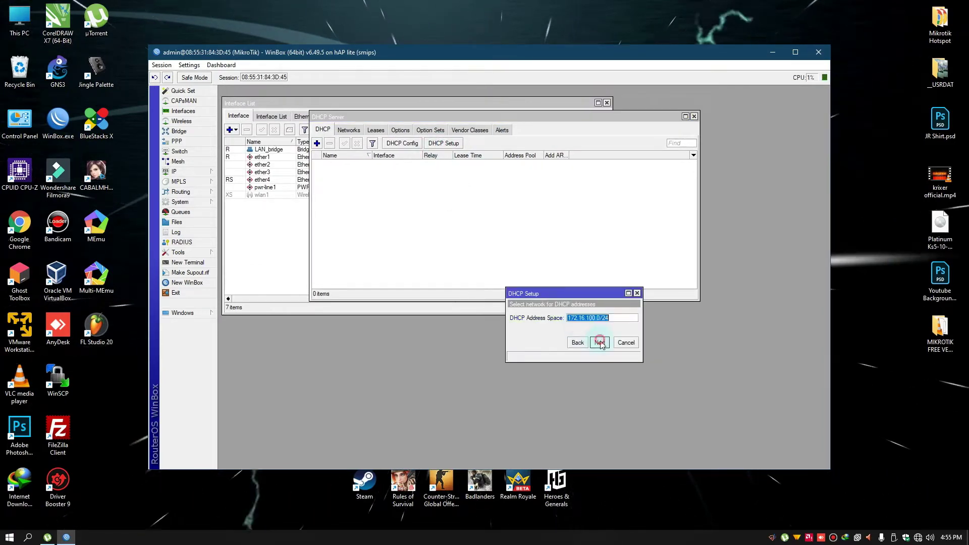
{"action": "left_click", "coordinate": [599, 343]}
{"action": "left_click", "coordinate": [599, 342]}
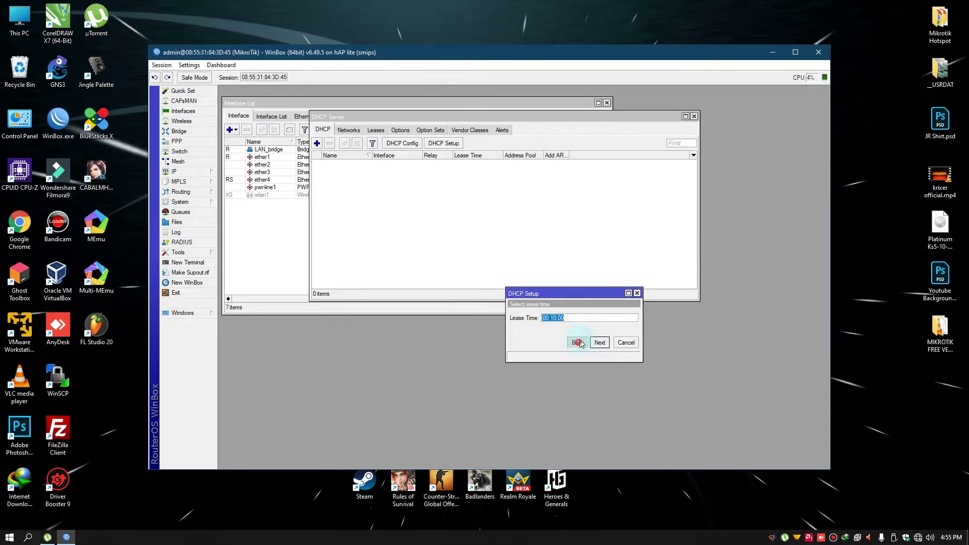
Return to the DNS servers page of the DHCP setup, set 8.8.8.8 and 8.8.4.4, and complete the setup.
{"action": "left_click", "coordinate": [577, 342]}
{"action": "key", "text": "BackSpace"}
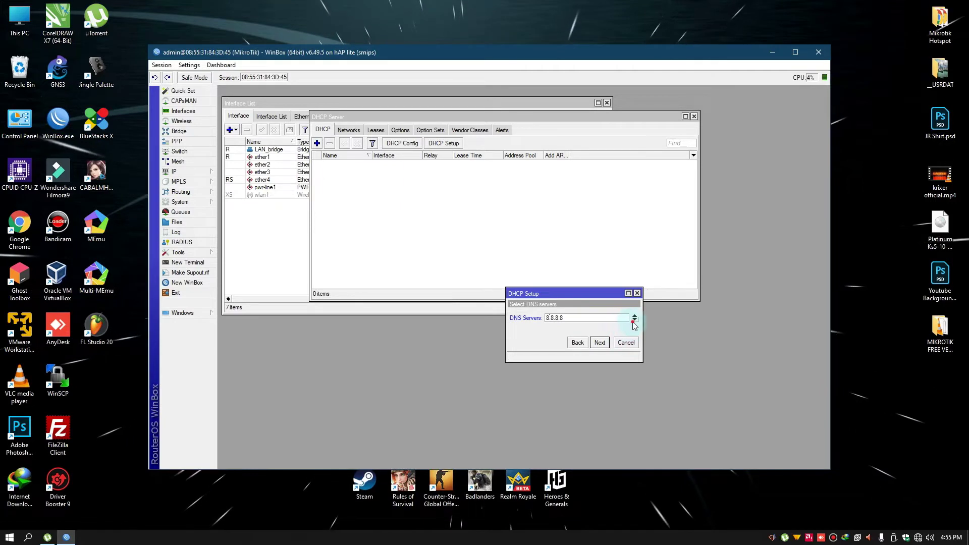
{"action": "type", "text": "8.8.4.4"}
{"action": "left_click", "coordinate": [600, 342]}
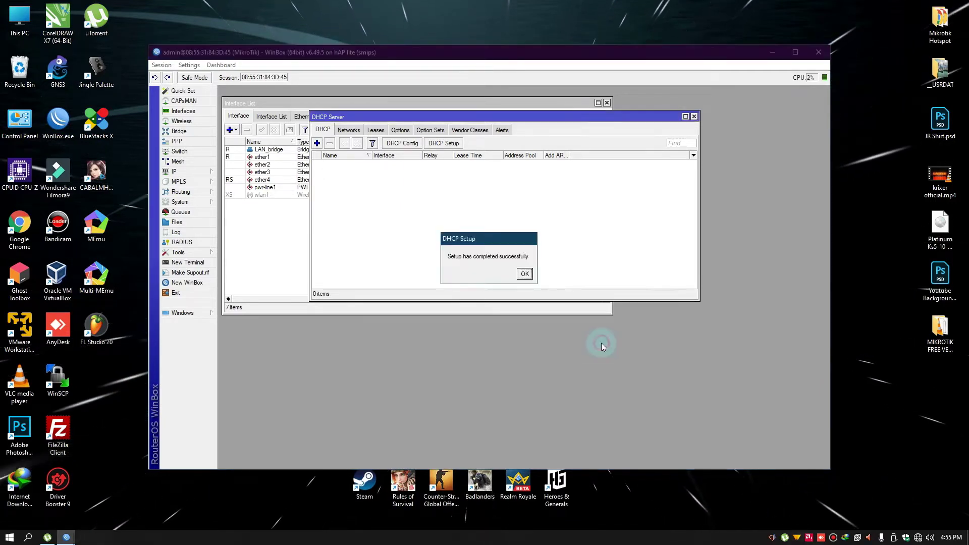
{"action": "left_click", "coordinate": [527, 274]}
Examine the settings of the new DHCP server on LAN_bridge, then close them.
{"action": "left_click_drag", "start_coordinate": [479, 117], "coordinate": [575, 111]}
{"action": "double_click", "coordinate": [485, 158]}
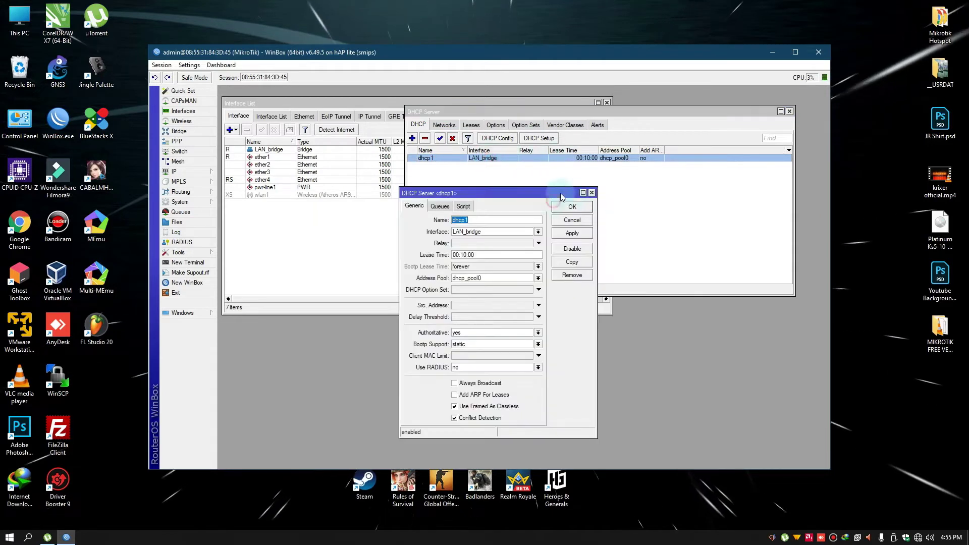
{"action": "left_click", "coordinate": [569, 207]}
Add a DHCP client on ether1 with Use Peer DNS and Use Peer NTP disabled and Add Default Route set to yes.
{"action": "left_click", "coordinate": [280, 220]}
{"action": "left_click", "coordinate": [203, 176]}
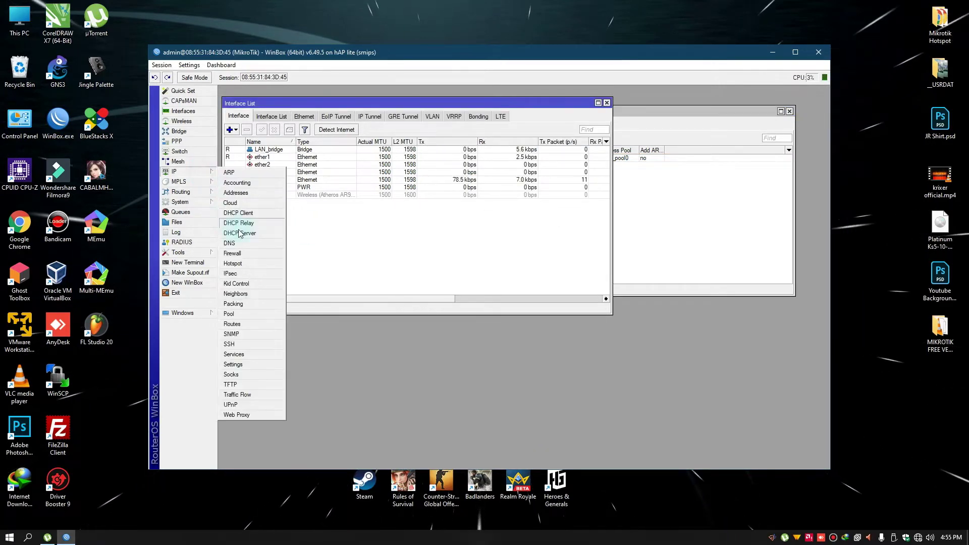
{"action": "left_click", "coordinate": [340, 249]}
{"action": "left_click", "coordinate": [201, 172]}
{"action": "left_click", "coordinate": [245, 211]}
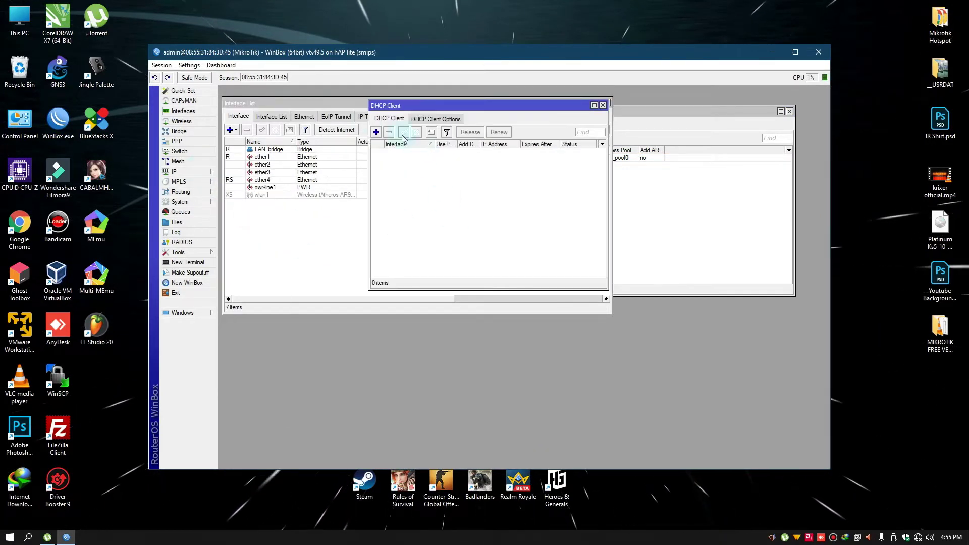
{"action": "left_click", "coordinate": [376, 132]}
{"action": "left_click_drag", "start_coordinate": [630, 256], "coordinate": [540, 239]}
{"action": "left_click", "coordinate": [560, 280]}
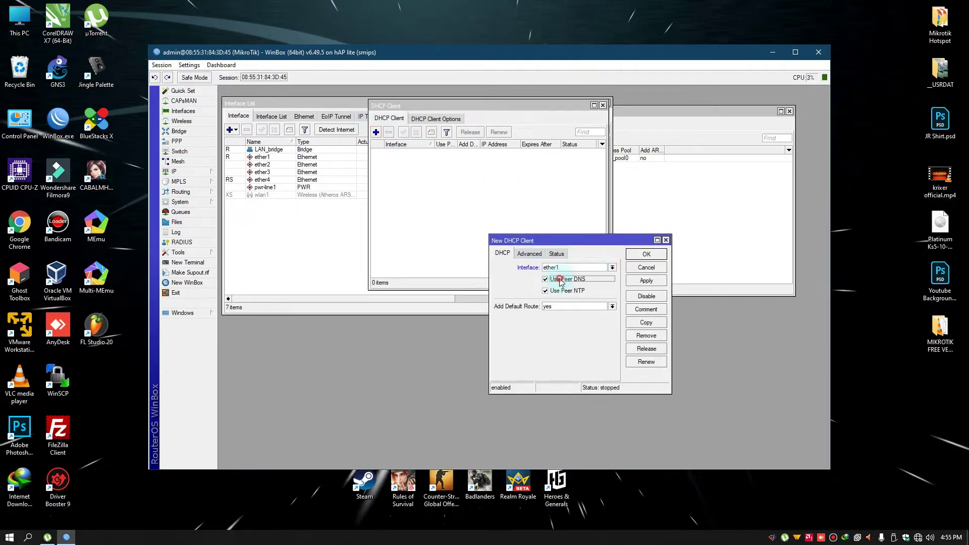
{"action": "left_click", "coordinate": [613, 306]}
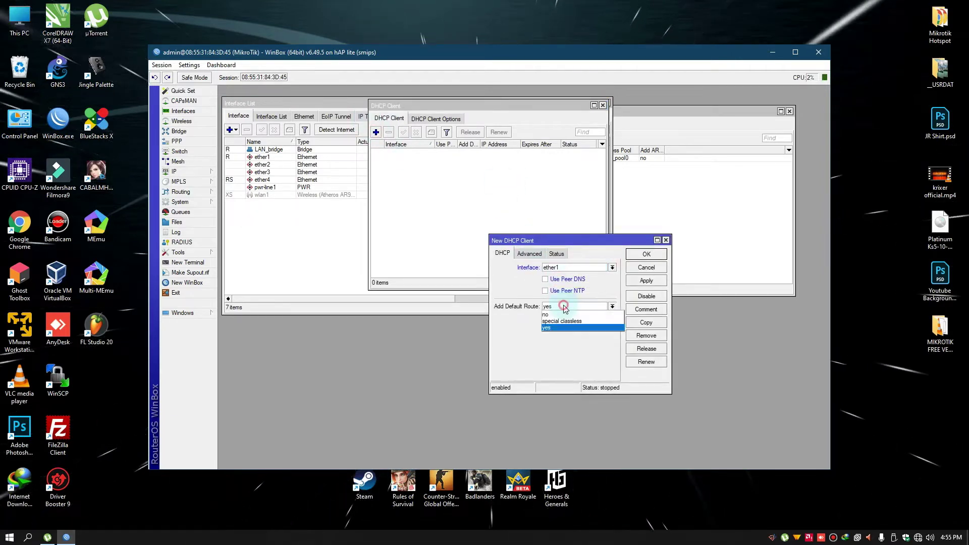
{"action": "left_click", "coordinate": [615, 310]}
{"action": "left_click", "coordinate": [645, 261]}
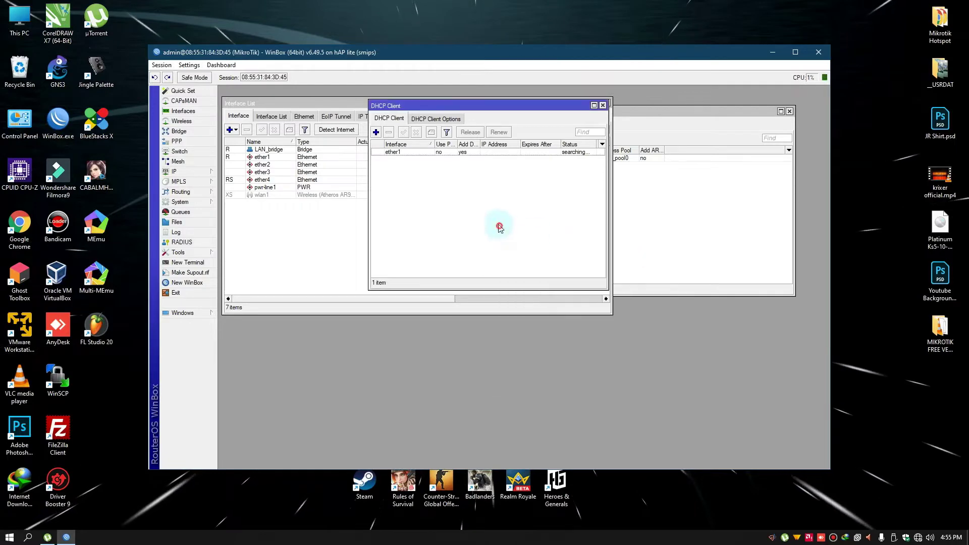
Check the address and status of the ether1 DHCP client, then close the DHCP client list.
{"action": "left_click_drag", "start_coordinate": [524, 106], "coordinate": [589, 259]}
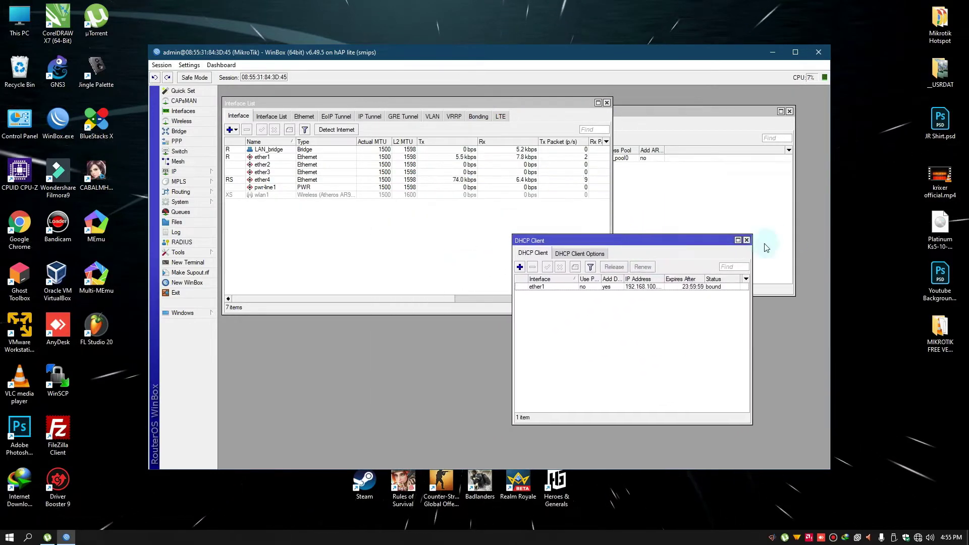
{"action": "left_click", "coordinate": [671, 258]}
{"action": "right_click", "coordinate": [394, 30]}
{"action": "left_click", "coordinate": [419, 73]}
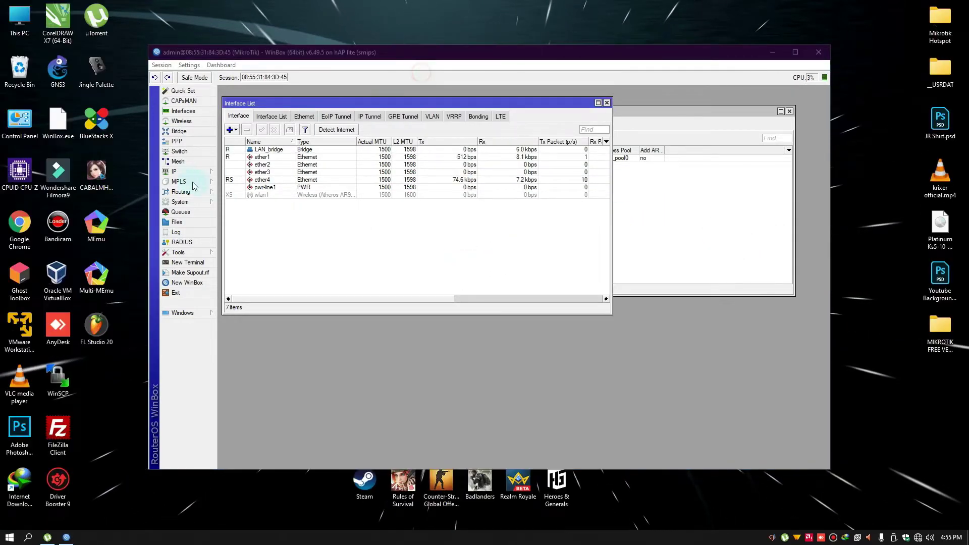
Start a new firewall NAT rule in the srcnat chain with LAN_bridge as the out interface.
{"action": "left_click", "coordinate": [184, 172]}
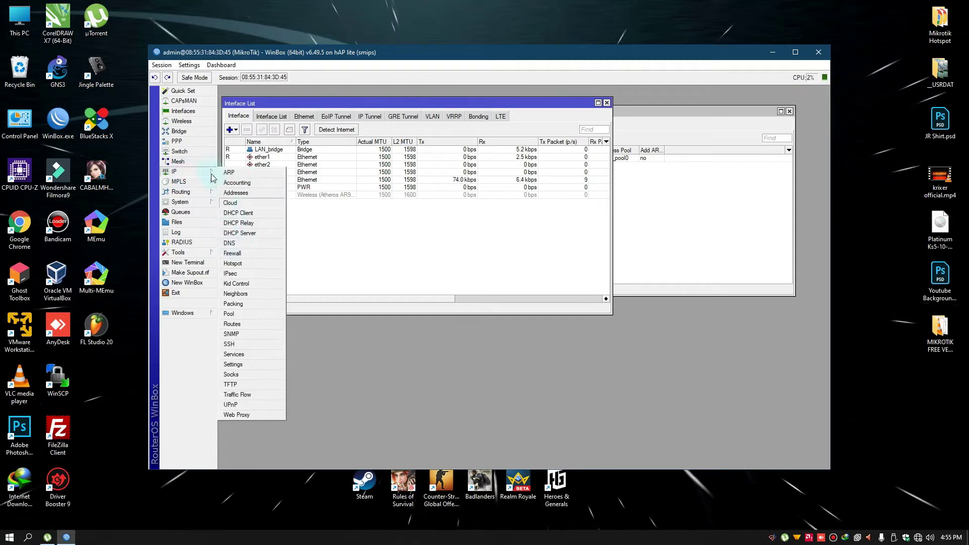
{"action": "left_click", "coordinate": [232, 254]}
{"action": "left_click", "coordinate": [381, 257]}
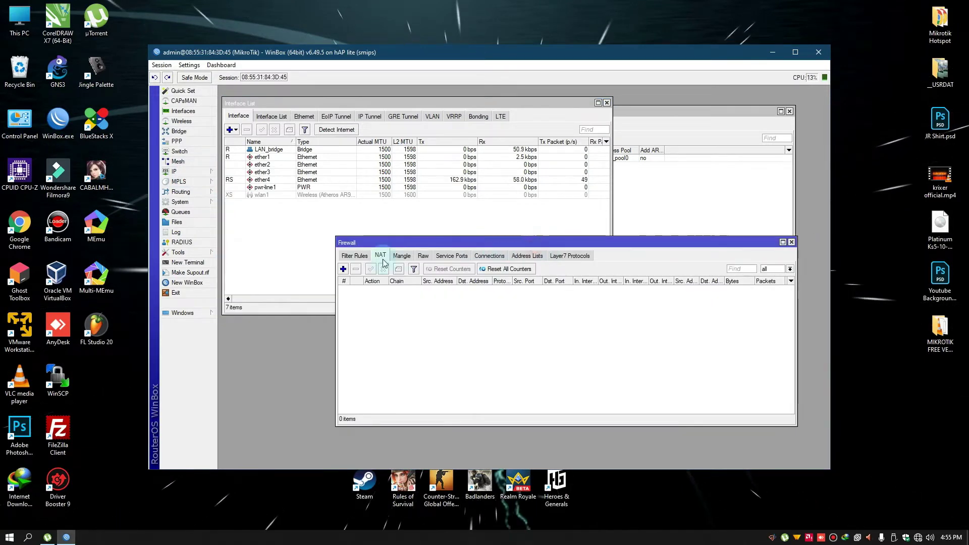
{"action": "left_click", "coordinate": [343, 269]}
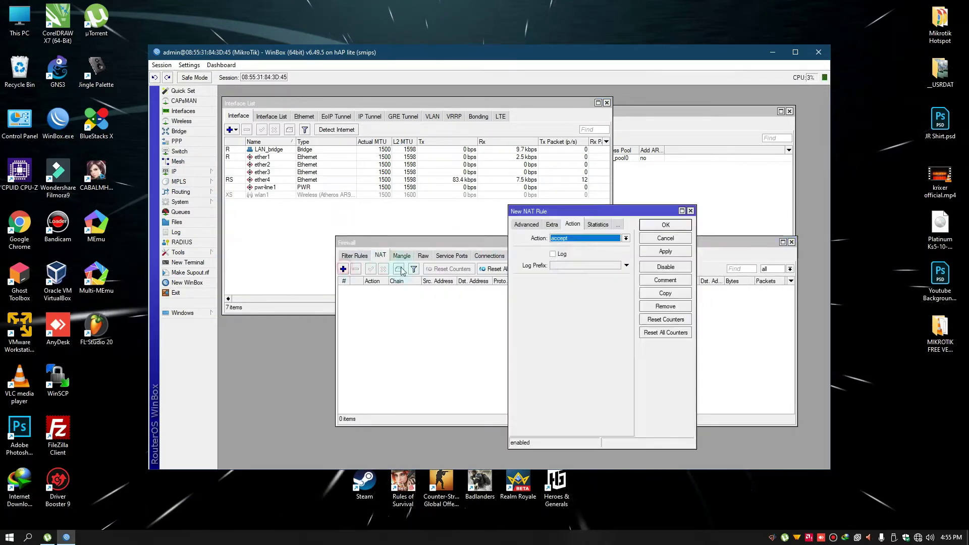
{"action": "left_click_drag", "start_coordinate": [575, 215], "coordinate": [533, 216]}
{"action": "left_click", "coordinate": [484, 225]}
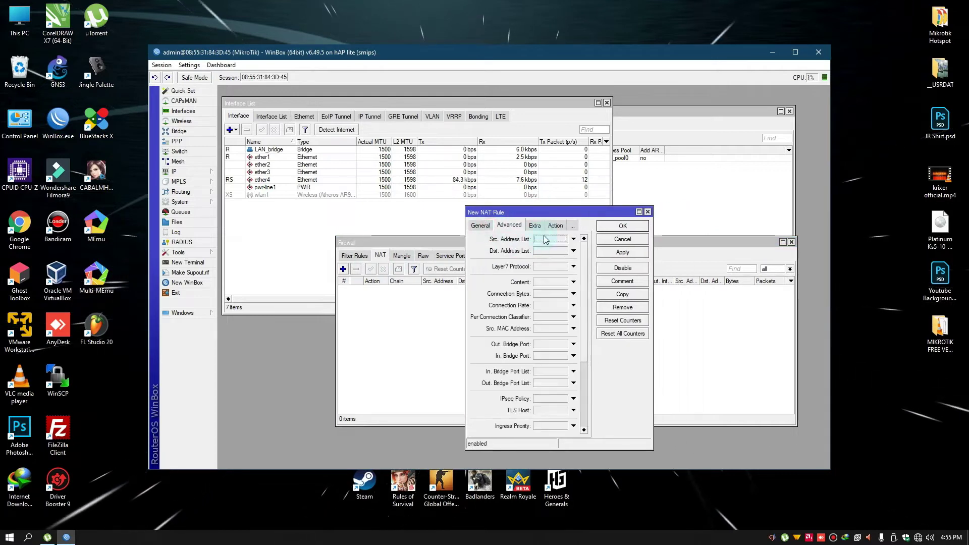
{"action": "left_click", "coordinate": [483, 225]}
{"action": "left_click", "coordinate": [553, 336]}
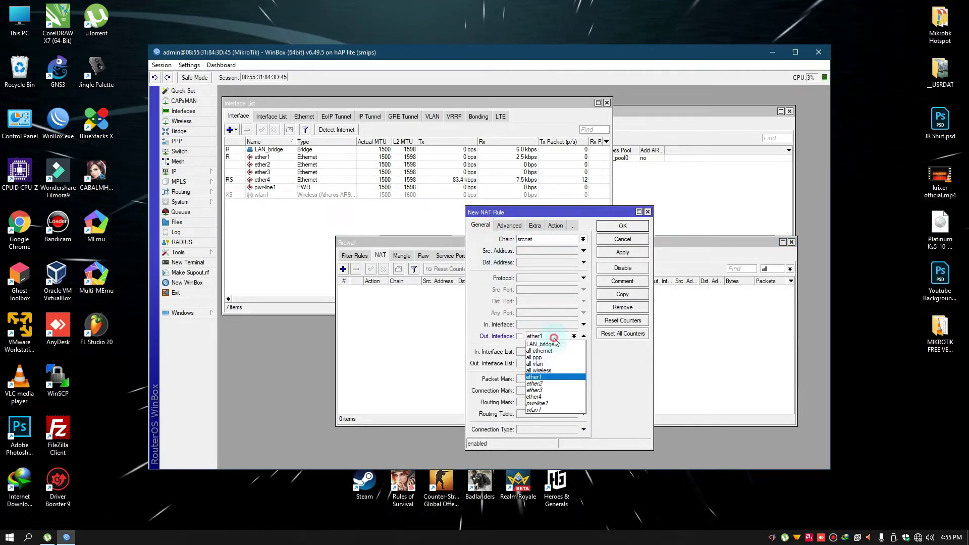
{"action": "left_click", "coordinate": [544, 344]}
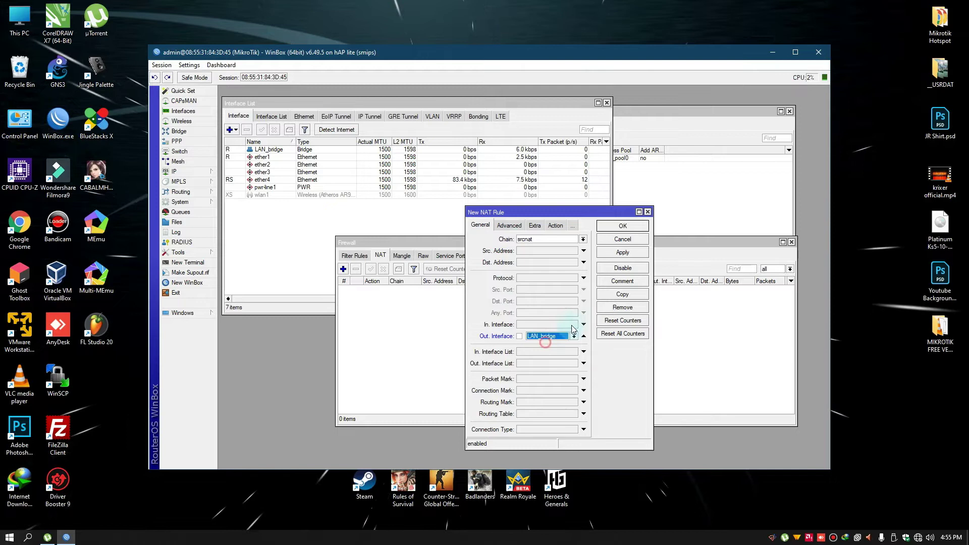
Set the new NAT rule's action to masquerade, save the rule, and close the firewall settings.
{"action": "left_click", "coordinate": [555, 226]}
{"action": "left_click", "coordinate": [583, 239]}
{"action": "left_click", "coordinate": [525, 284]}
{"action": "left_click", "coordinate": [622, 252]}
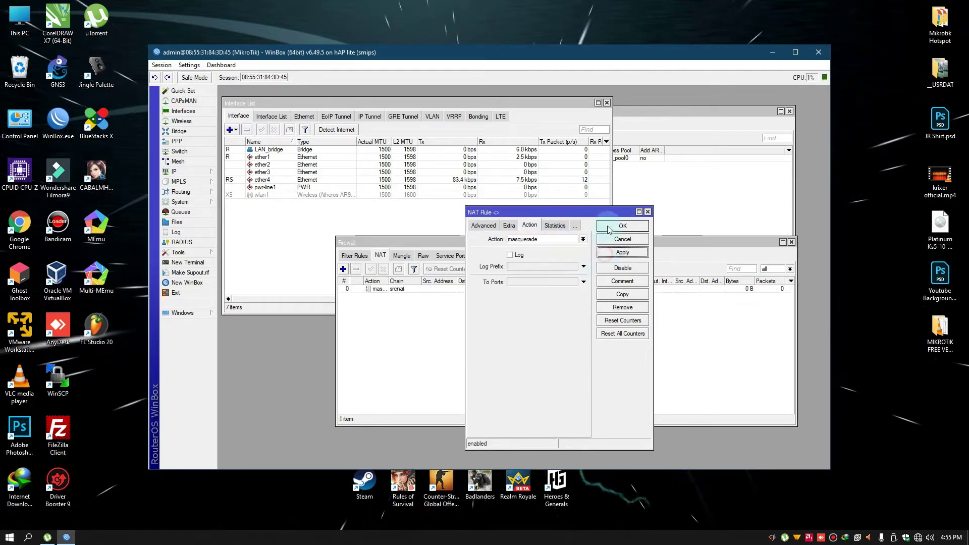
{"action": "left_click", "coordinate": [609, 228]}
{"action": "left_click_drag", "start_coordinate": [393, 244], "coordinate": [361, 248]}
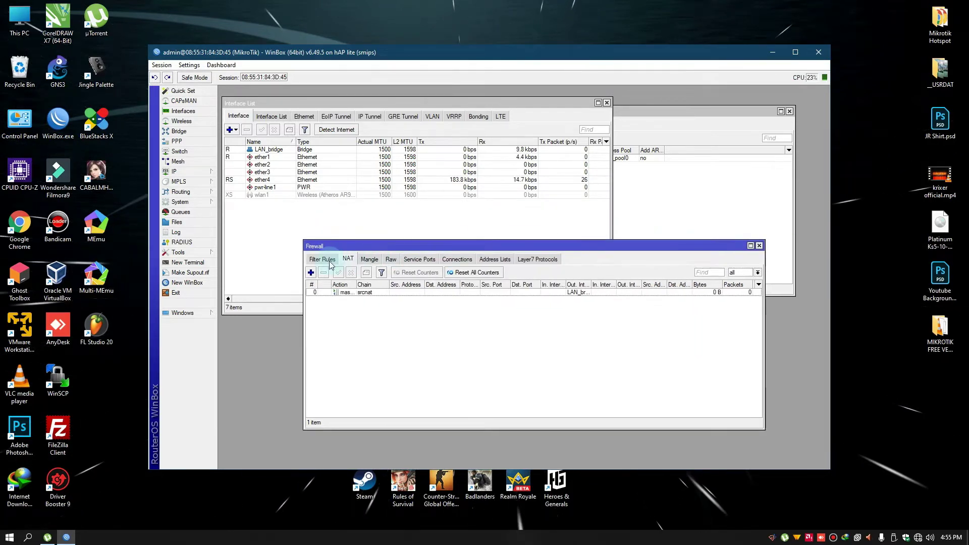
{"action": "left_click", "coordinate": [760, 246]}
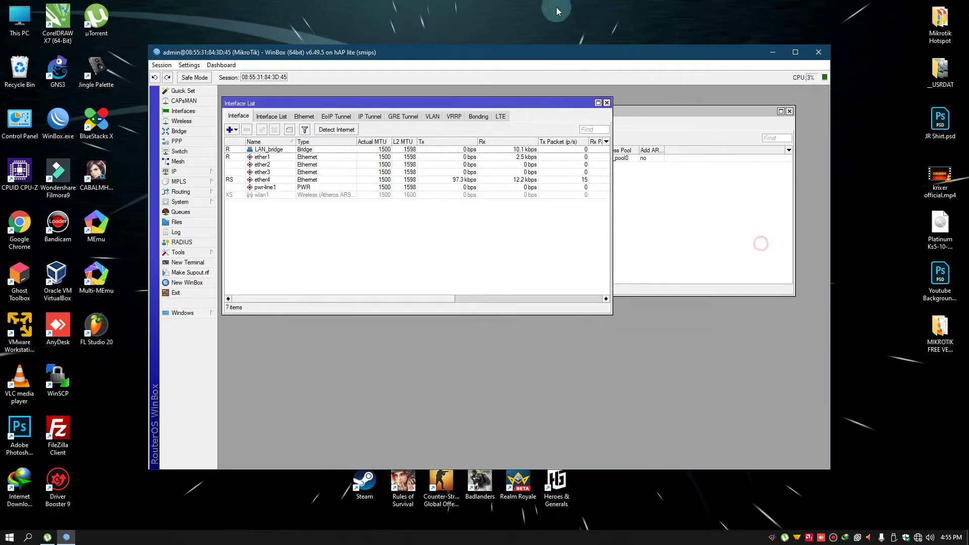
{"action": "right_click", "coordinate": [541, 3]}
{"action": "left_click", "coordinate": [560, 31]}
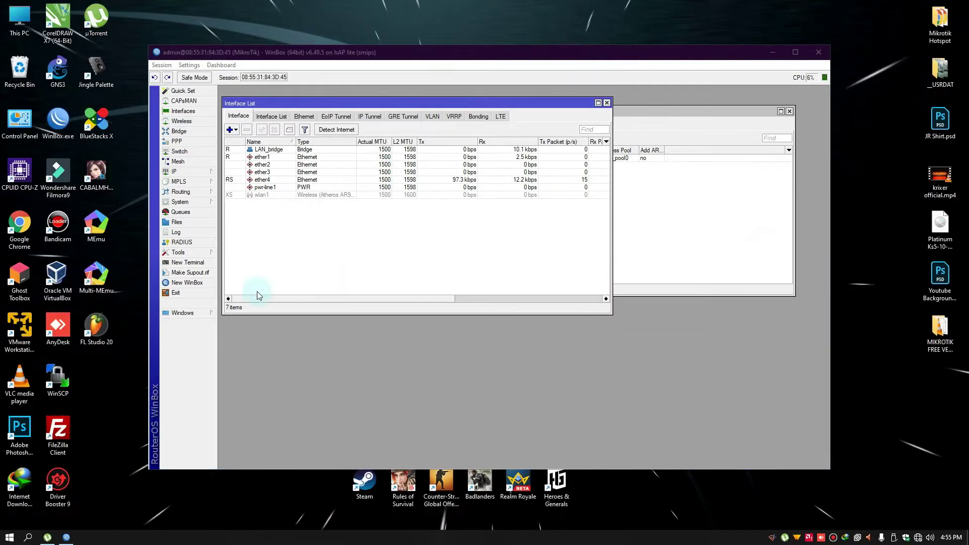
Test the router's internet connection by pinging 8.8.8.8 from a new terminal, then close the terminal.
{"action": "left_click", "coordinate": [196, 262]}
{"action": "type", "text": "ping"}
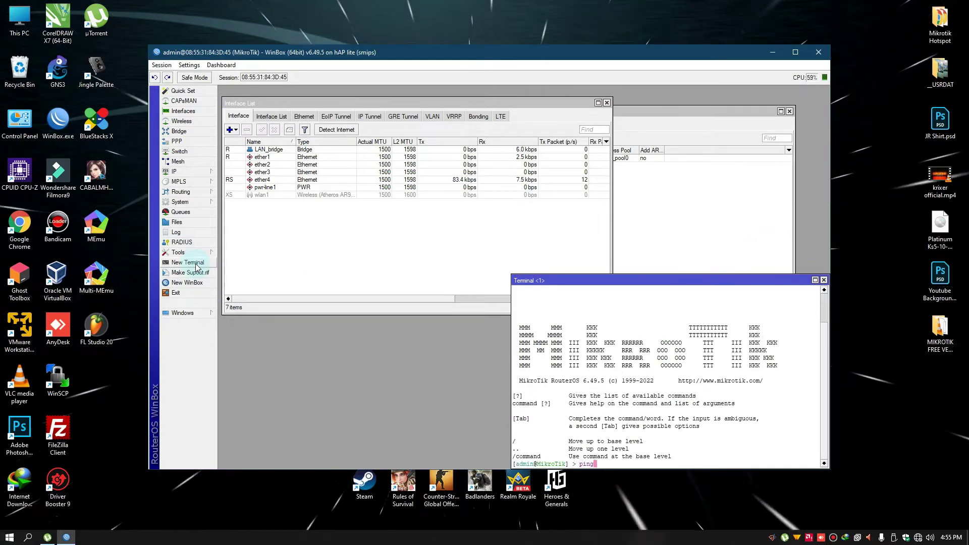
{"action": "type", "text": " 8.8.8.8"}
{"action": "key", "text": "Return"}
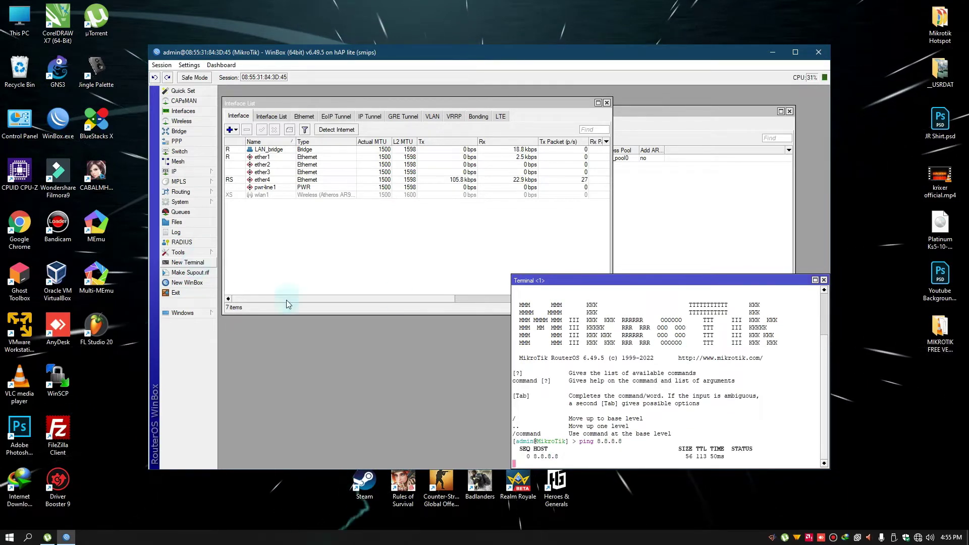
{"action": "left_click_drag", "start_coordinate": [643, 275], "coordinate": [591, 275]}
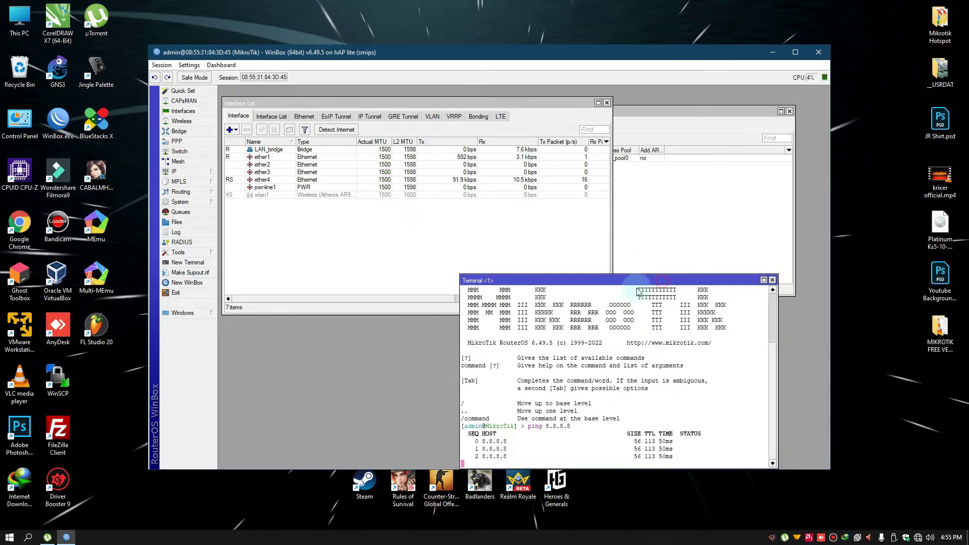
{"action": "left_click", "coordinate": [772, 279]}
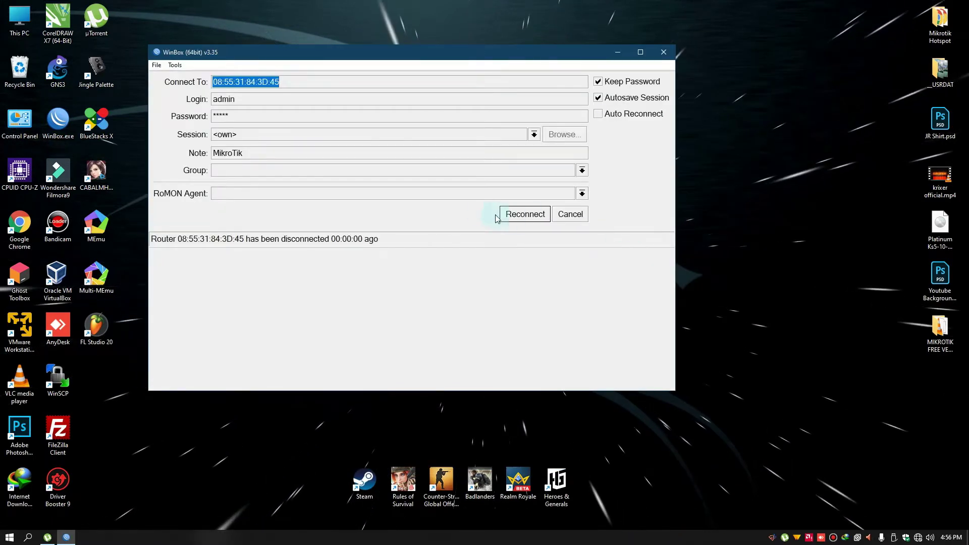
{"action": "key", "text": "super+e"}
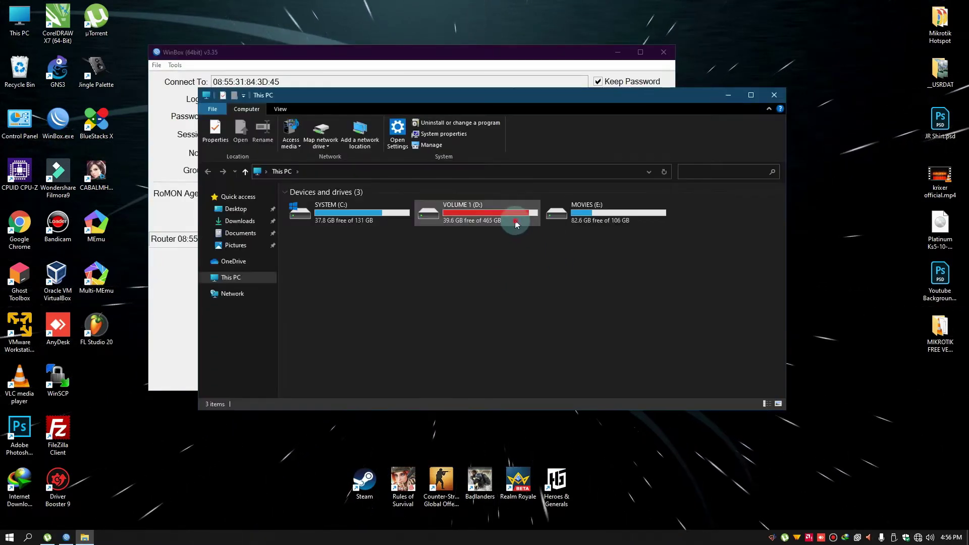
{"action": "double_click", "coordinate": [570, 221]}
{"action": "left_click", "coordinate": [774, 96]}
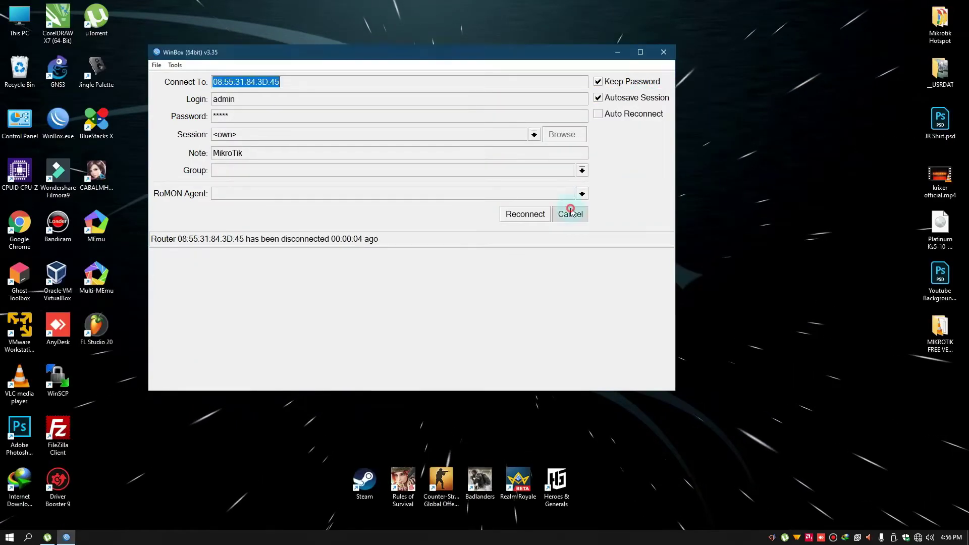
Dismiss the reconnect prompt, select the discovered MikroTik router by its MAC address, and connect to it.
{"action": "left_click", "coordinate": [569, 214]}
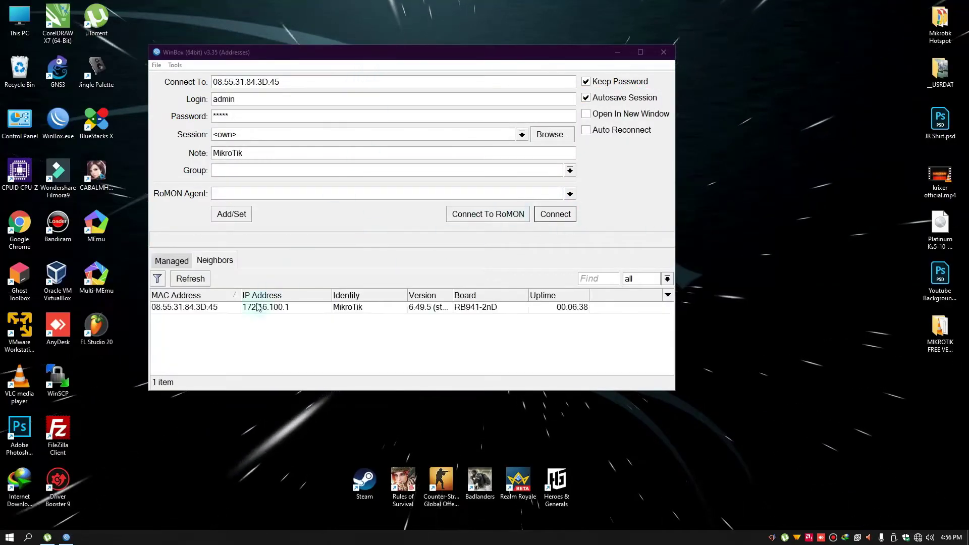
{"action": "left_click", "coordinate": [217, 306]}
{"action": "left_click", "coordinate": [546, 214]}
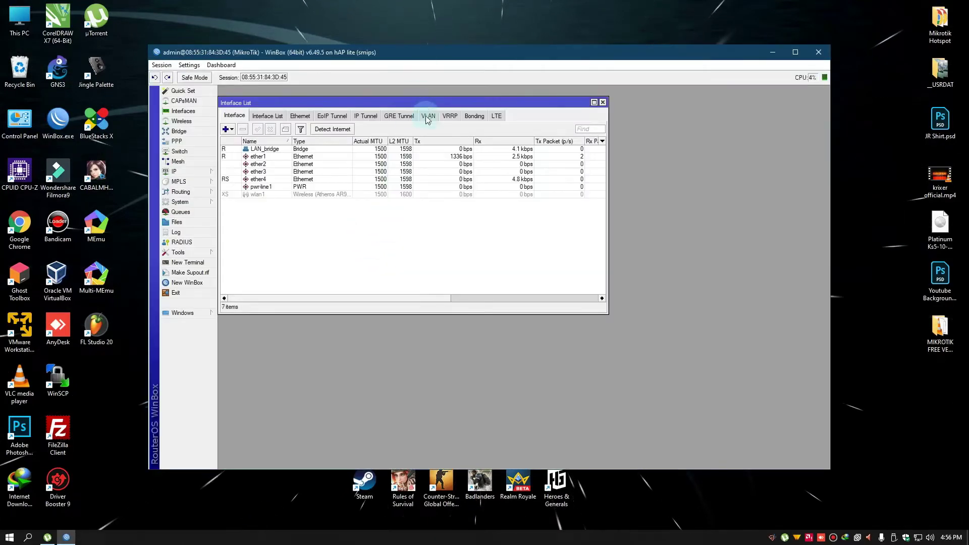
Display the DHCP server leases and the simple queues list, arranging their windows alongside the interface list.
{"action": "left_click", "coordinate": [225, 265]}
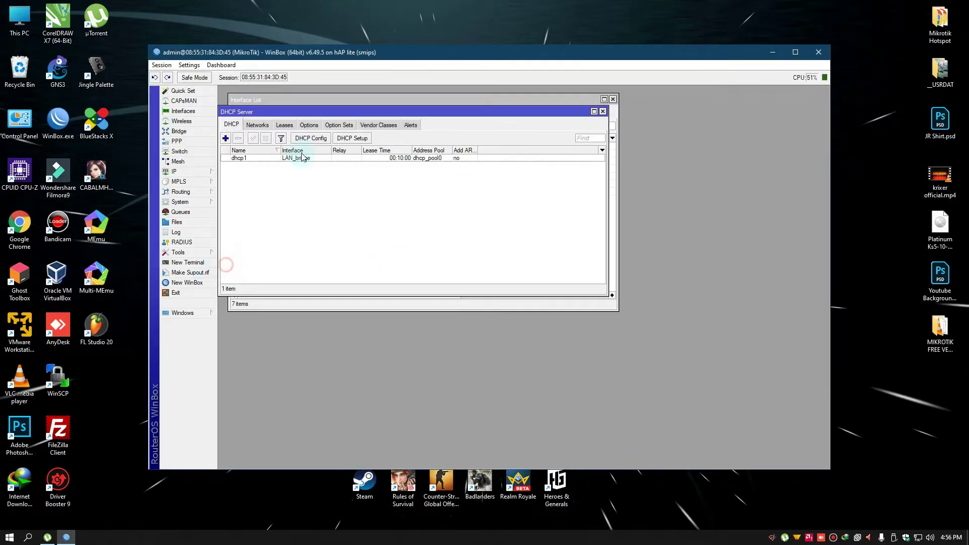
{"action": "left_click_drag", "start_coordinate": [331, 114], "coordinate": [373, 232]}
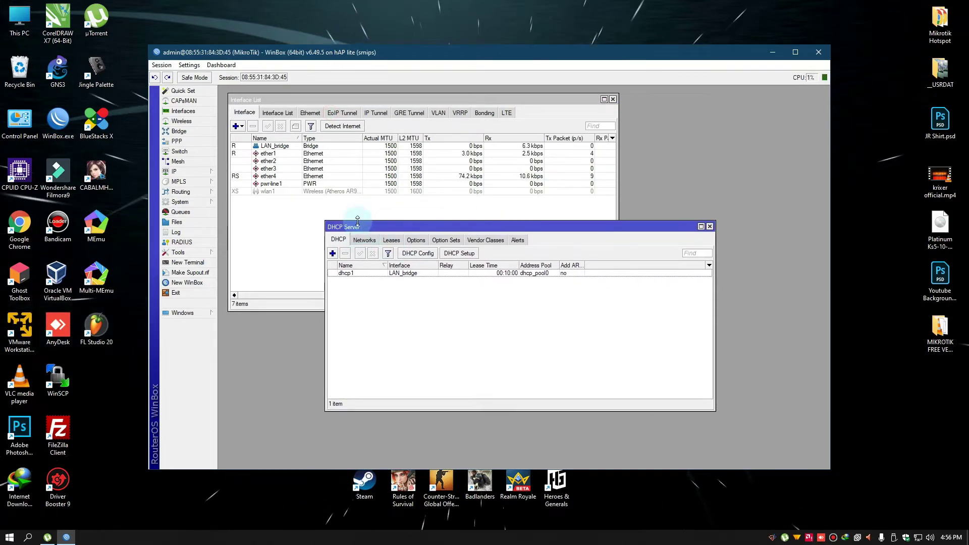
{"action": "left_click", "coordinate": [393, 241]}
{"action": "left_click_drag", "start_coordinate": [438, 229], "coordinate": [529, 204]}
{"action": "left_click", "coordinate": [190, 214]}
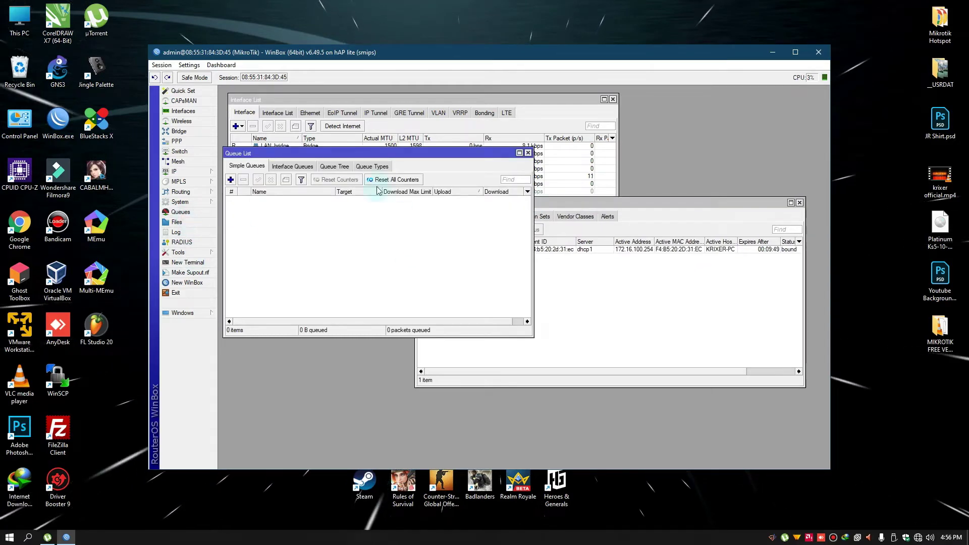
{"action": "left_click_drag", "start_coordinate": [387, 152], "coordinate": [393, 270]}
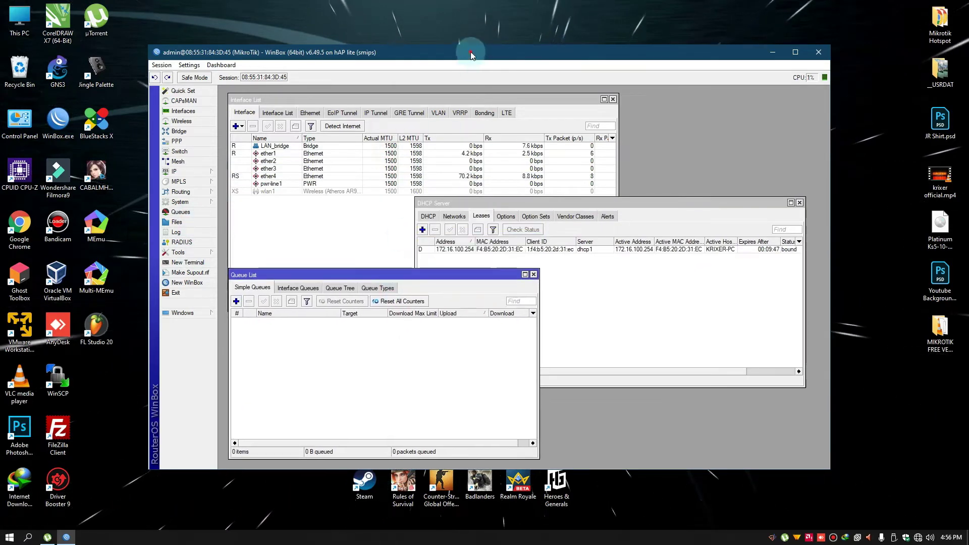
{"action": "left_click_drag", "start_coordinate": [471, 54], "coordinate": [424, 69]}
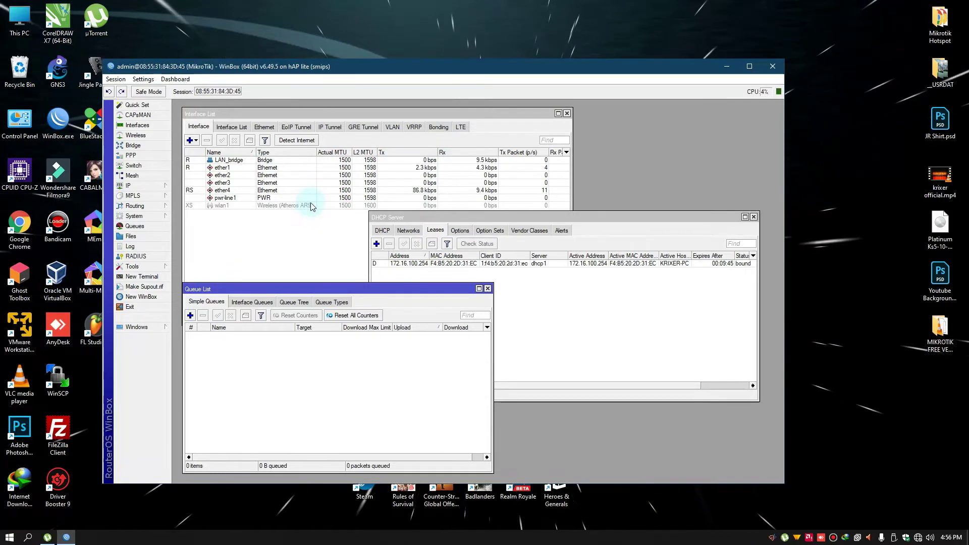
Launch the Speedtest app, start a speed test, and place its window beside the router configuration window.
{"action": "key", "text": "super"}
{"action": "type", "text": "speedt"}
{"action": "key", "text": "Return"}
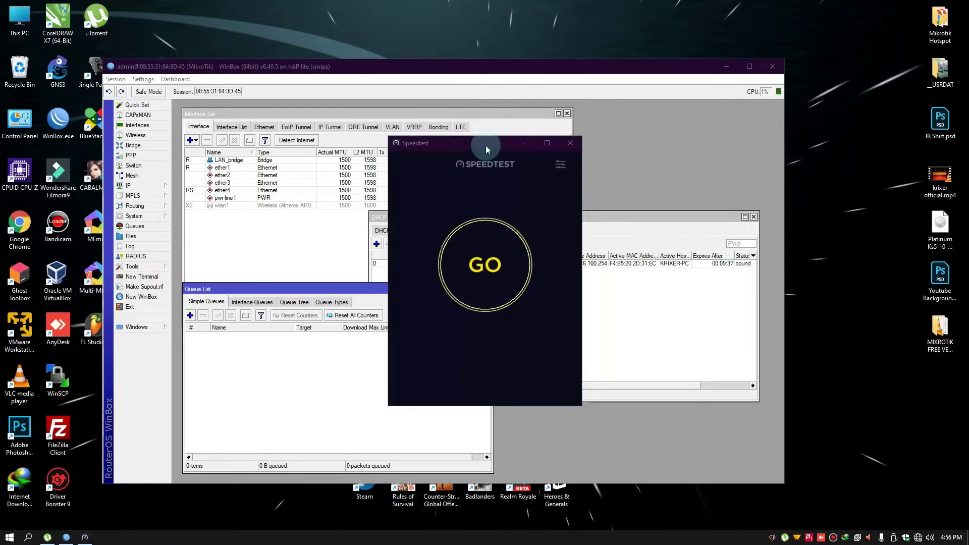
{"action": "left_click_drag", "start_coordinate": [486, 145], "coordinate": [800, 173]}
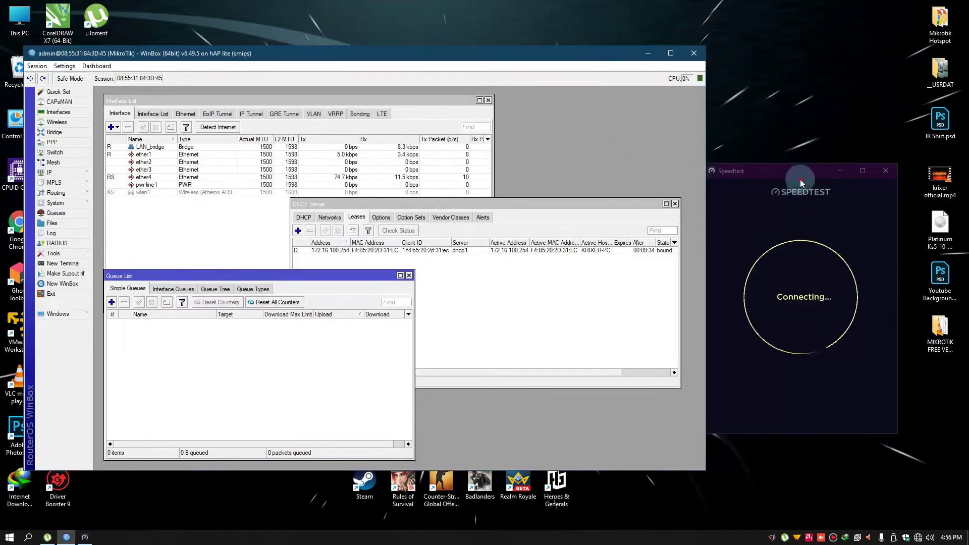
{"action": "left_click_drag", "start_coordinate": [819, 171], "coordinate": [853, 148]}
{"action": "double_click", "coordinate": [769, 45]}
{"action": "double_click", "coordinate": [767, 45]}
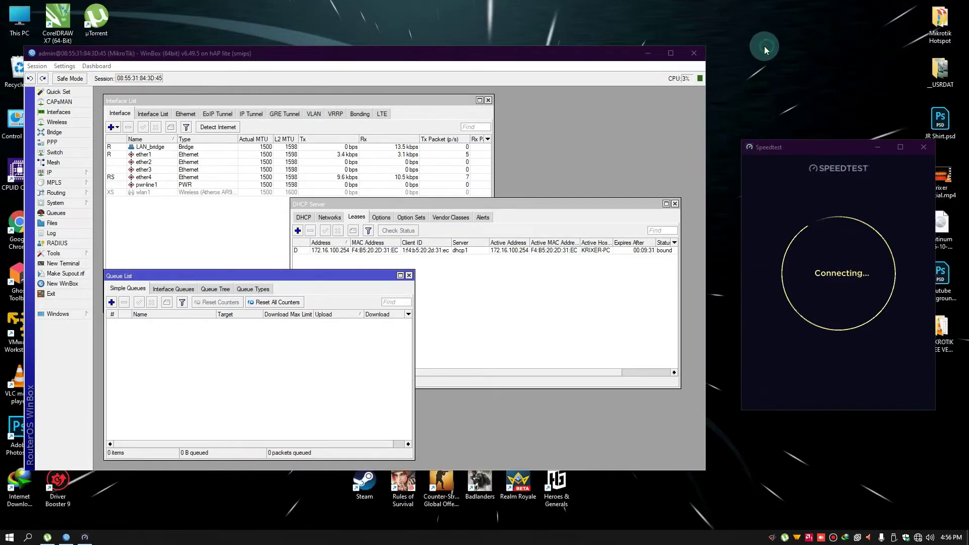
{"action": "double_click", "coordinate": [764, 47]}
{"action": "double_click", "coordinate": [761, 46]}
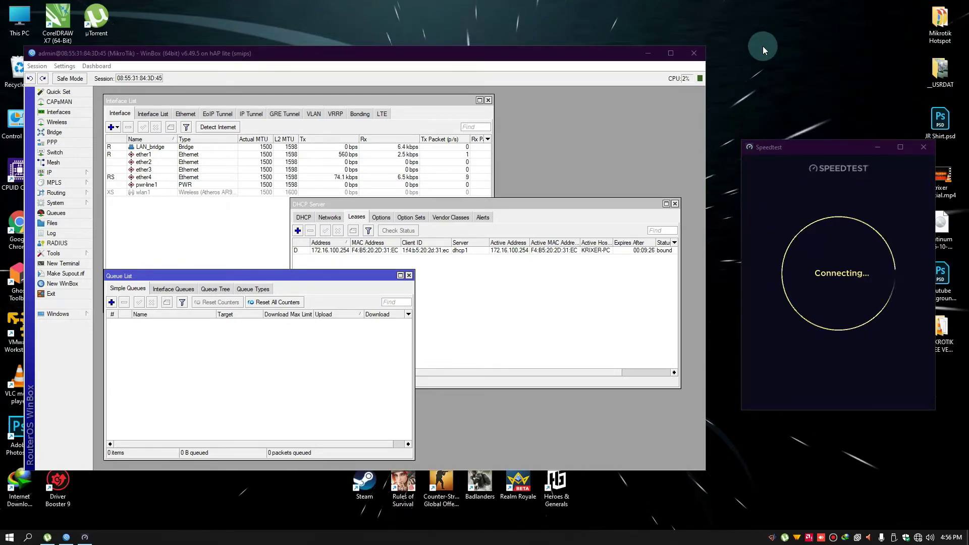
{"action": "left_click", "coordinate": [834, 284]}
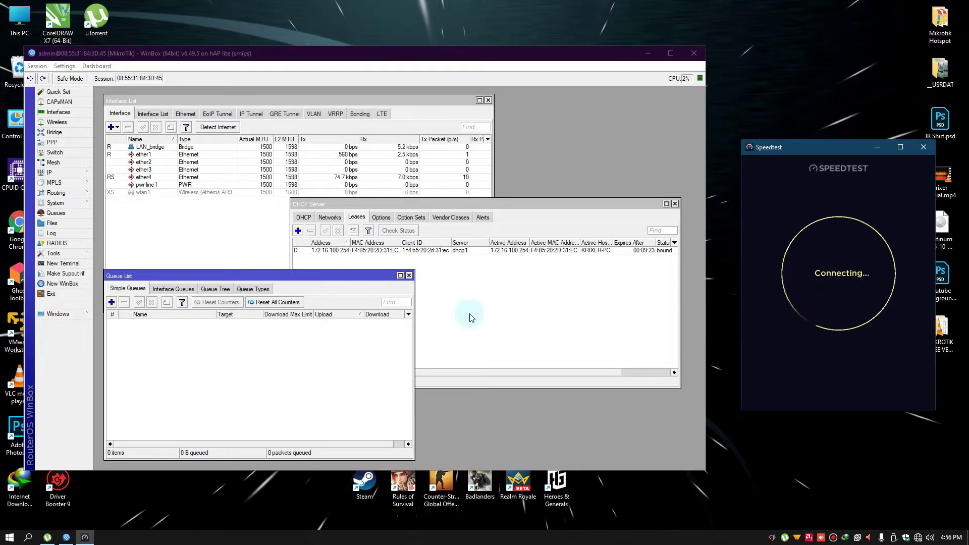
Check the computer's network status and set the router's DNS servers to 8.8.8.8 and 8.8.4.4.
{"action": "left_click", "coordinate": [917, 537]}
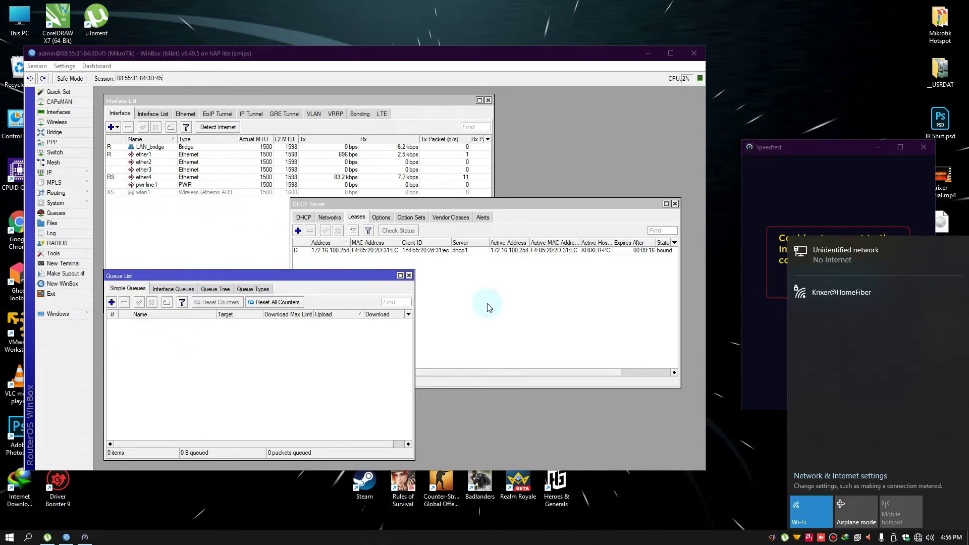
{"action": "left_click", "coordinate": [67, 175]}
{"action": "left_click", "coordinate": [119, 243]}
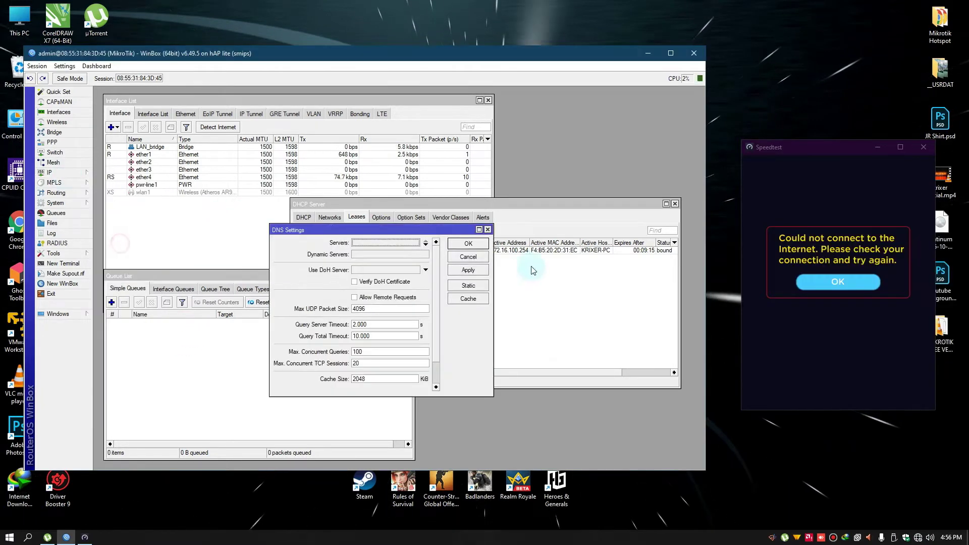
{"action": "double_click", "coordinate": [407, 244]}
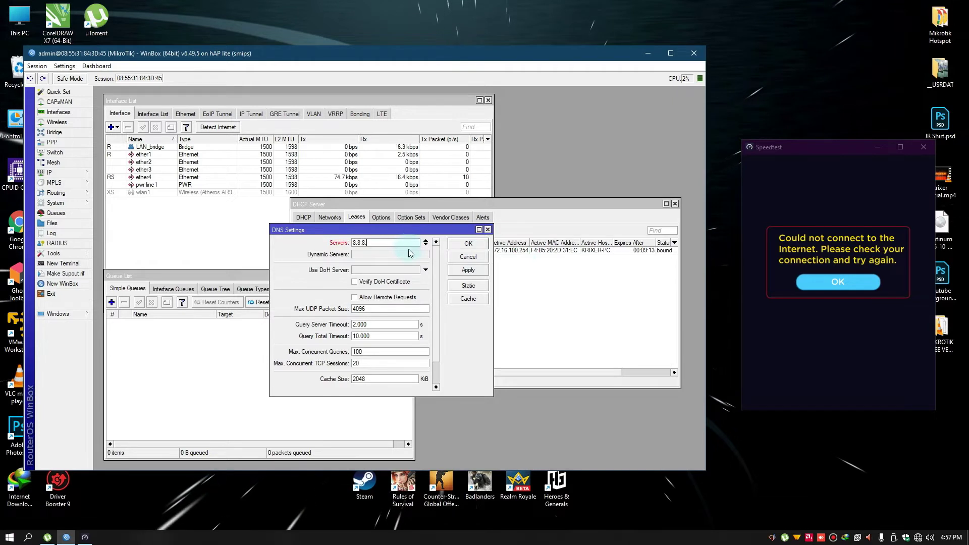
{"action": "left_click", "coordinate": [425, 245]}
{"action": "type", "text": "8.8.4.4"}
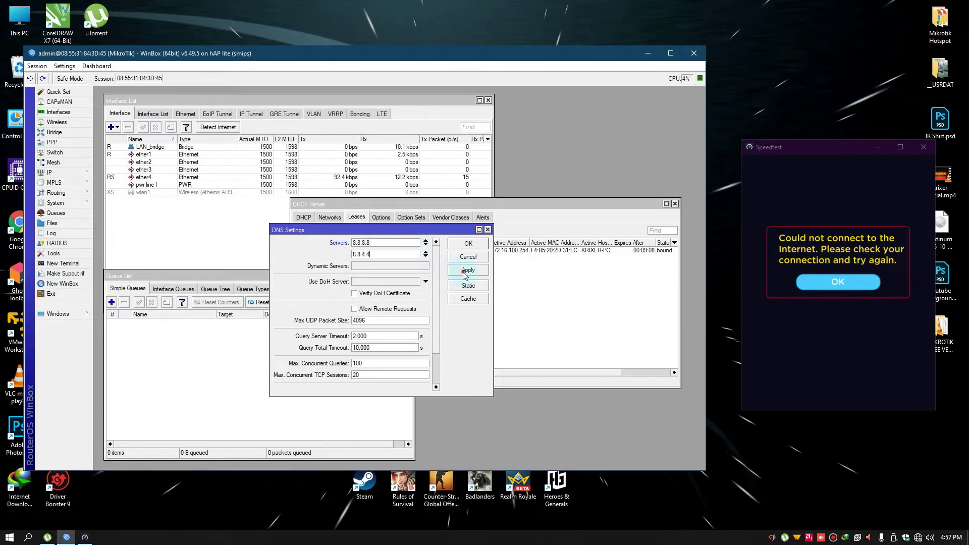
{"action": "left_click", "coordinate": [468, 243]}
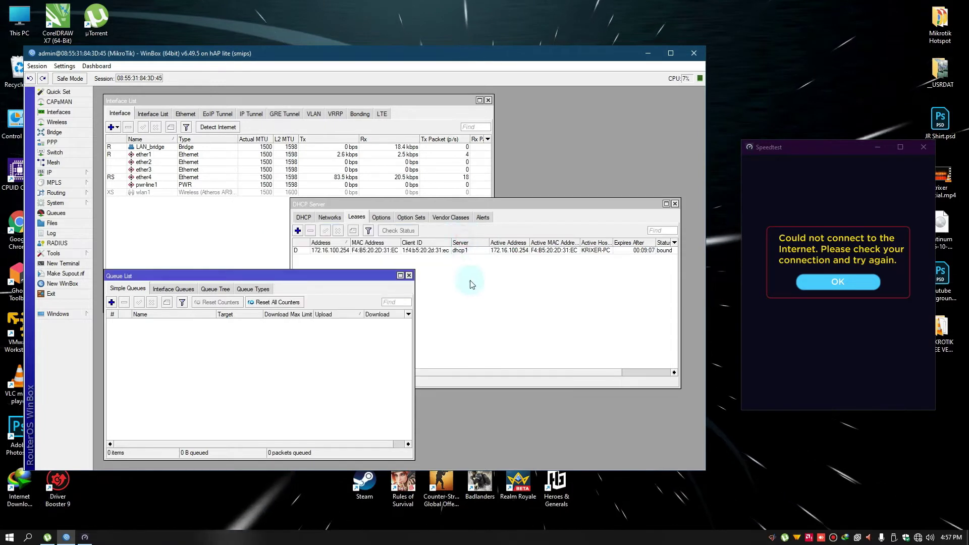
Retry the speed test, check the DHCP server entry on LAN_bridge, and close the DHCP server window.
{"action": "left_click", "coordinate": [836, 280]}
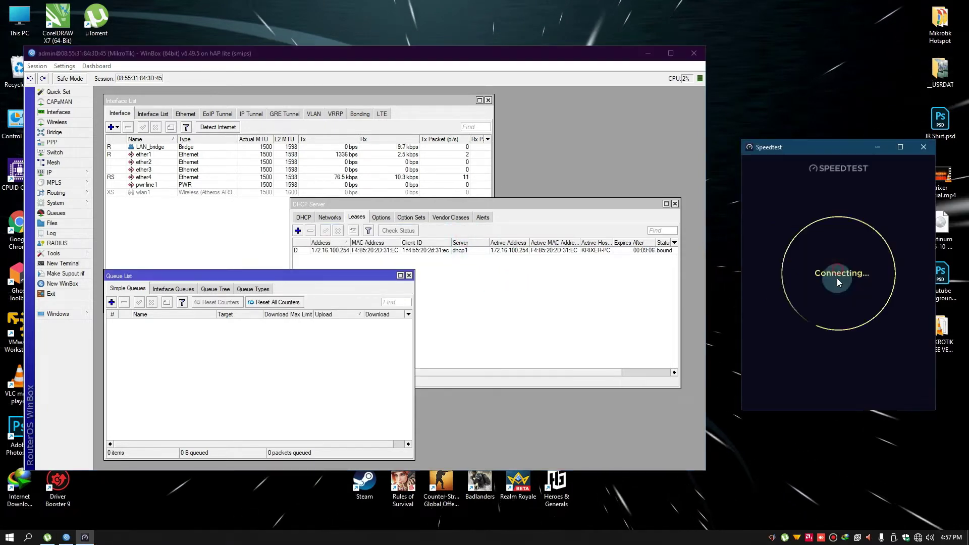
{"action": "left_click", "coordinate": [341, 220]}
{"action": "left_click", "coordinate": [304, 217]}
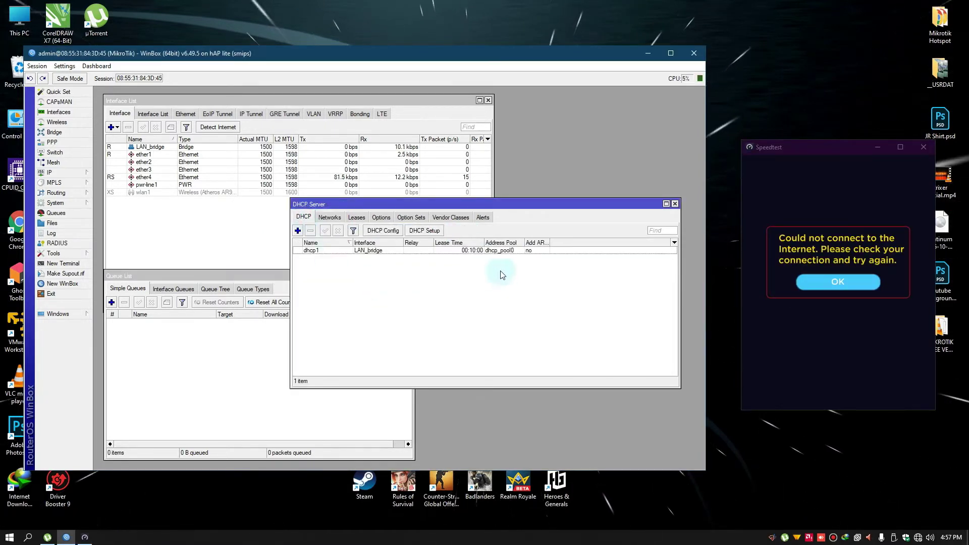
{"action": "left_click", "coordinate": [676, 203]}
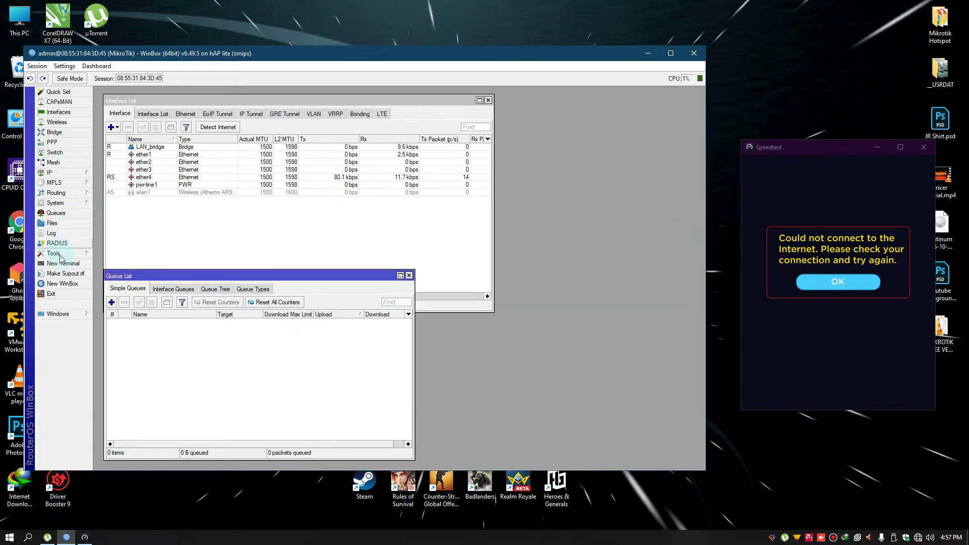
Change the masquerade NAT rule's out interface to ether1 and save the rule.
{"action": "left_click", "coordinate": [56, 172]}
{"action": "left_click", "coordinate": [107, 254]}
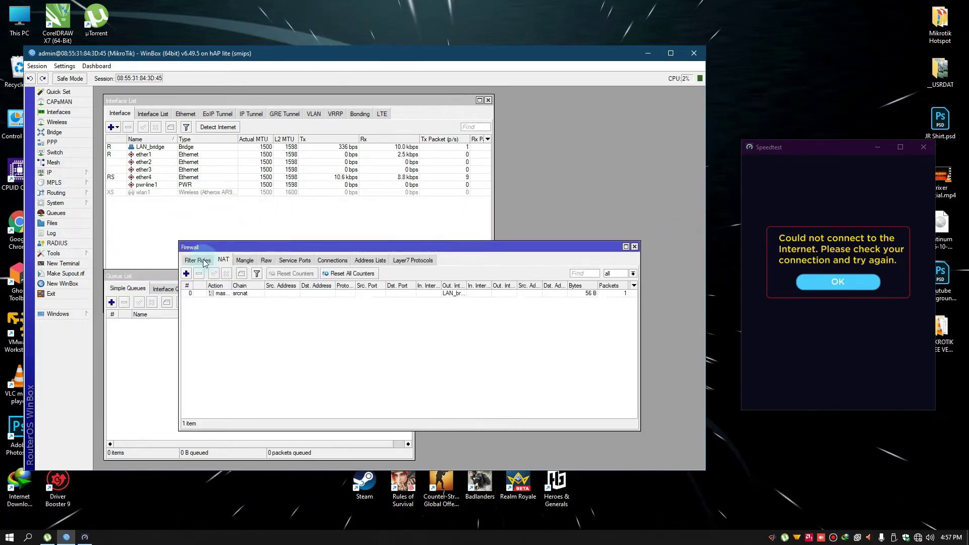
{"action": "double_click", "coordinate": [280, 294]}
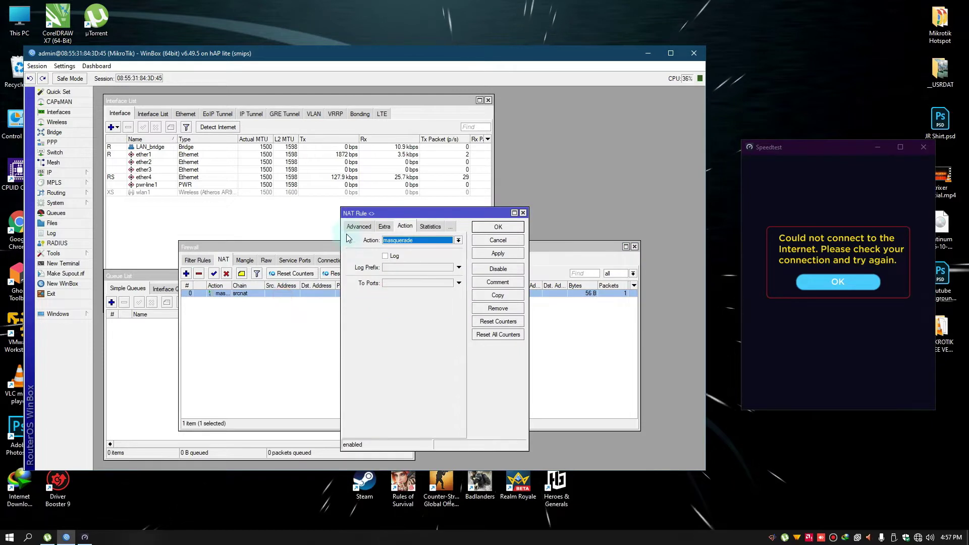
{"action": "left_click", "coordinate": [357, 226]}
{"action": "left_click", "coordinate": [355, 226]}
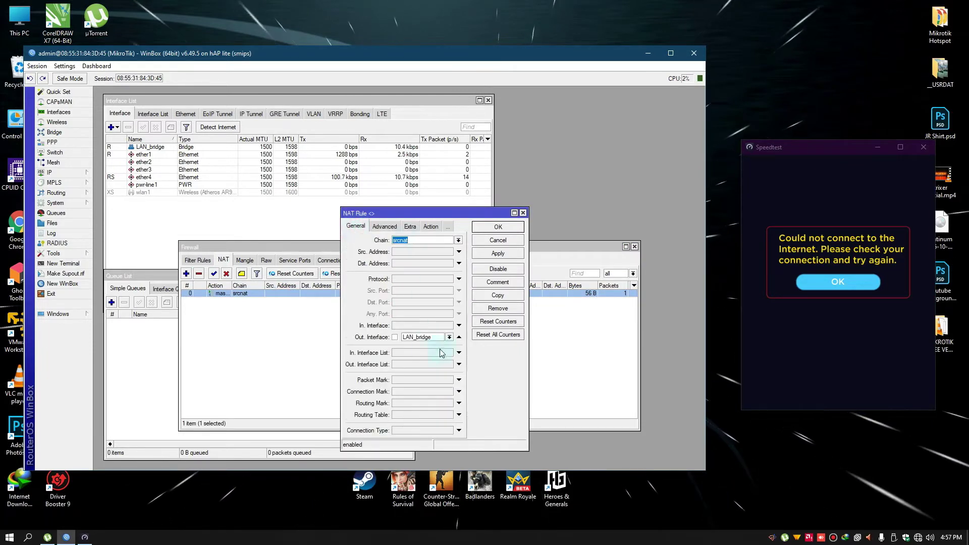
{"action": "left_click", "coordinate": [416, 338]}
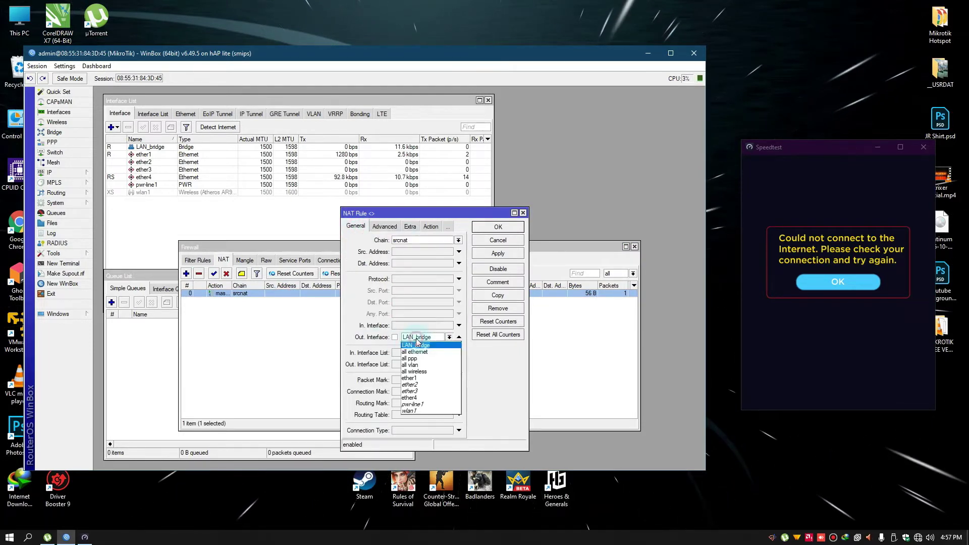
{"action": "left_click", "coordinate": [410, 378]}
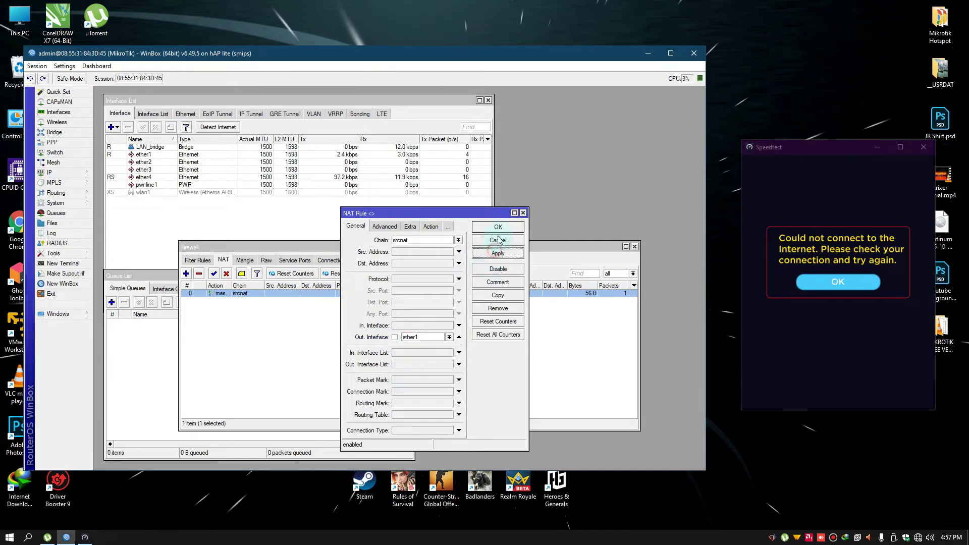
{"action": "left_click", "coordinate": [498, 240]}
Restart the speed test and remove all tracked firewall connections.
{"action": "left_click", "coordinate": [824, 276]}
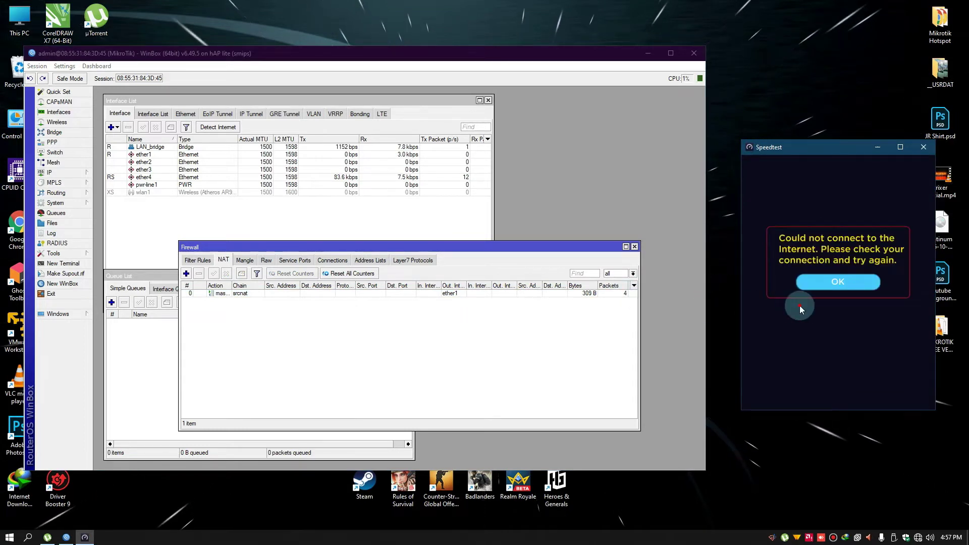
{"action": "left_click", "coordinate": [816, 283]}
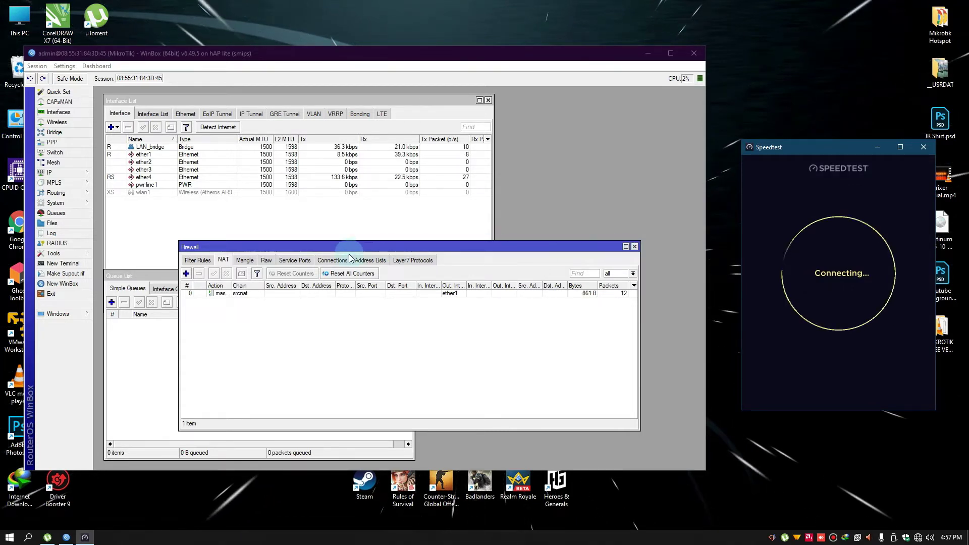
{"action": "left_click", "coordinate": [340, 265]}
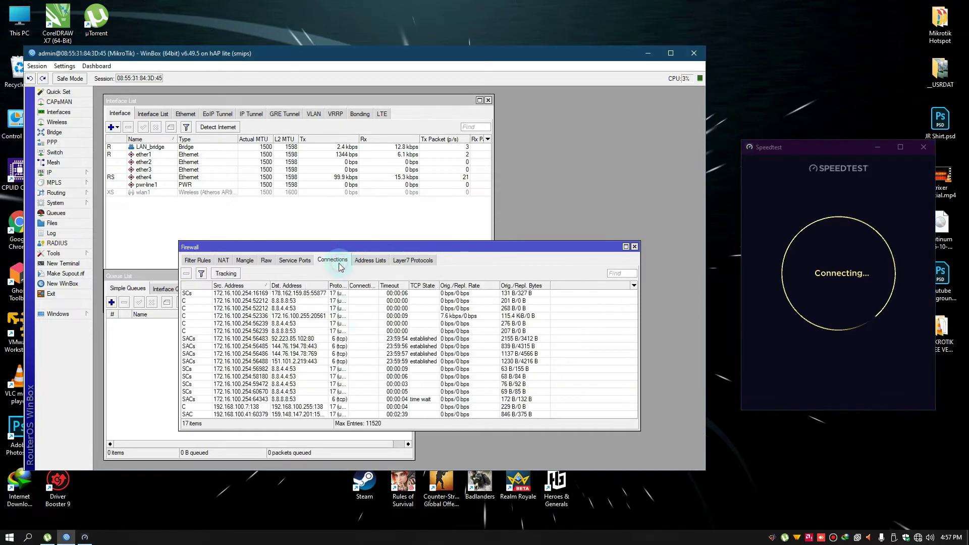
{"action": "key", "text": "ctrl+a"}
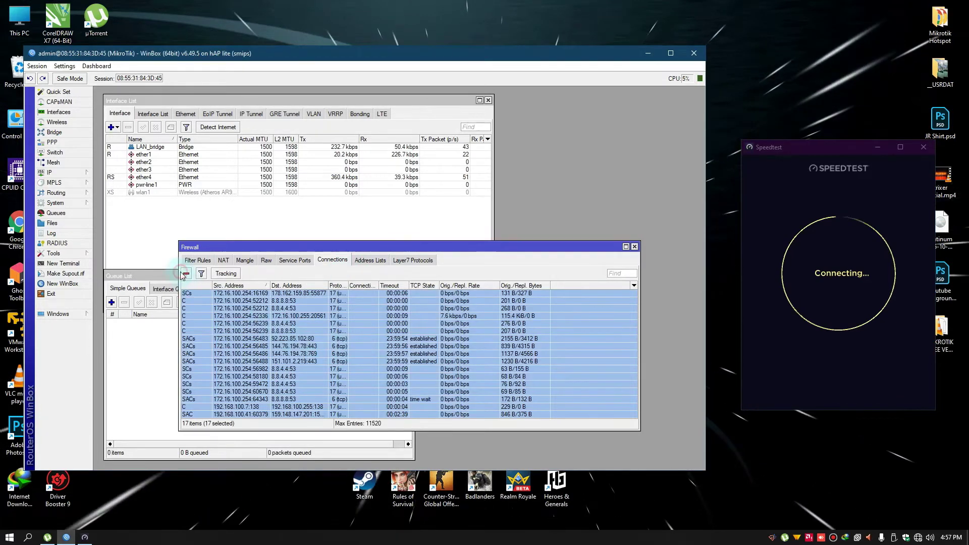
{"action": "left_click", "coordinate": [186, 274]}
{"action": "left_click", "coordinate": [396, 357]}
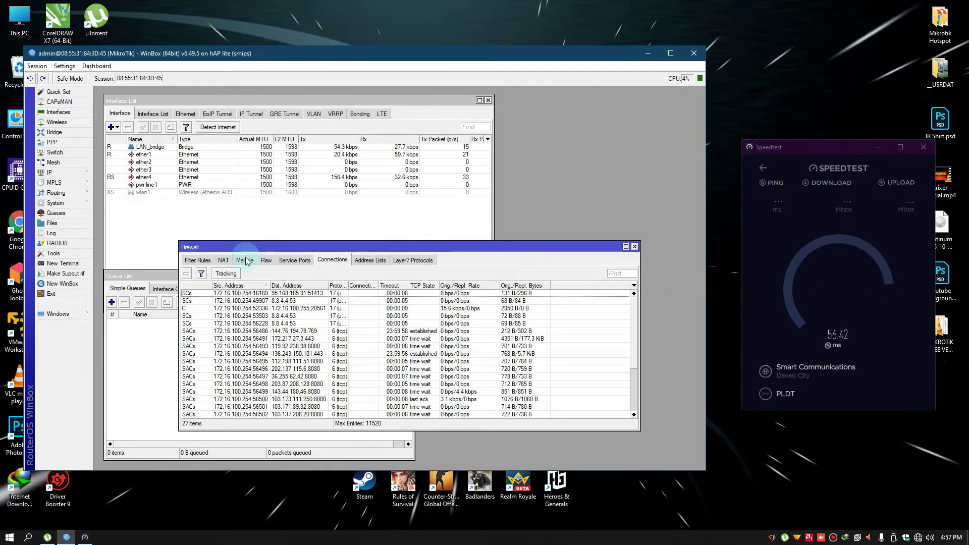
Close the firewall window and reposition the queue list window over the lower part of the interface list.
{"action": "left_click", "coordinate": [634, 246]}
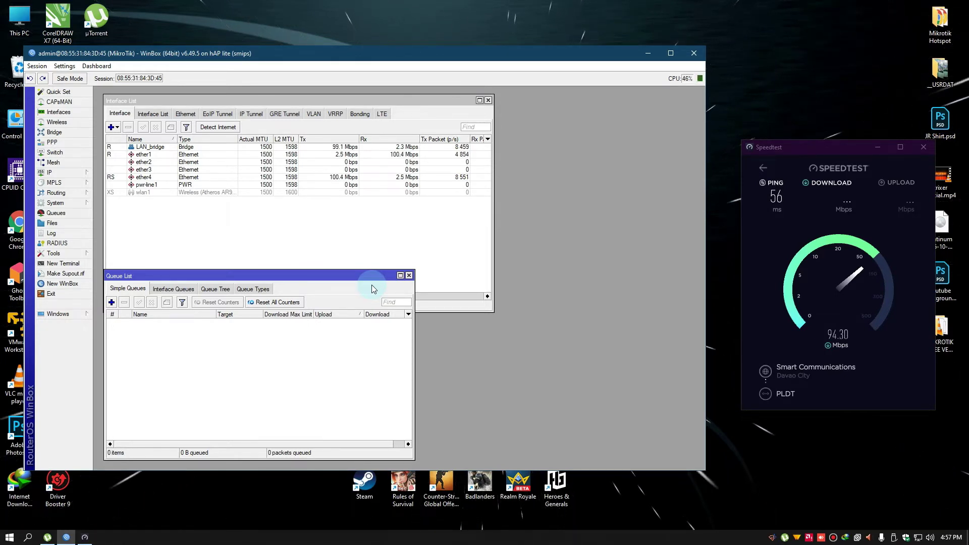
{"action": "mouse_move", "coordinate": [358, 281]}
{"action": "left_mouse_down"}
{"action": "mouse_move", "coordinate": [489, 265]}
{"action": "mouse_move", "coordinate": [351, 267]}
{"action": "mouse_move", "coordinate": [368, 279]}
{"action": "left_mouse_up"}
{"action": "right_click", "coordinate": [368, 1]}
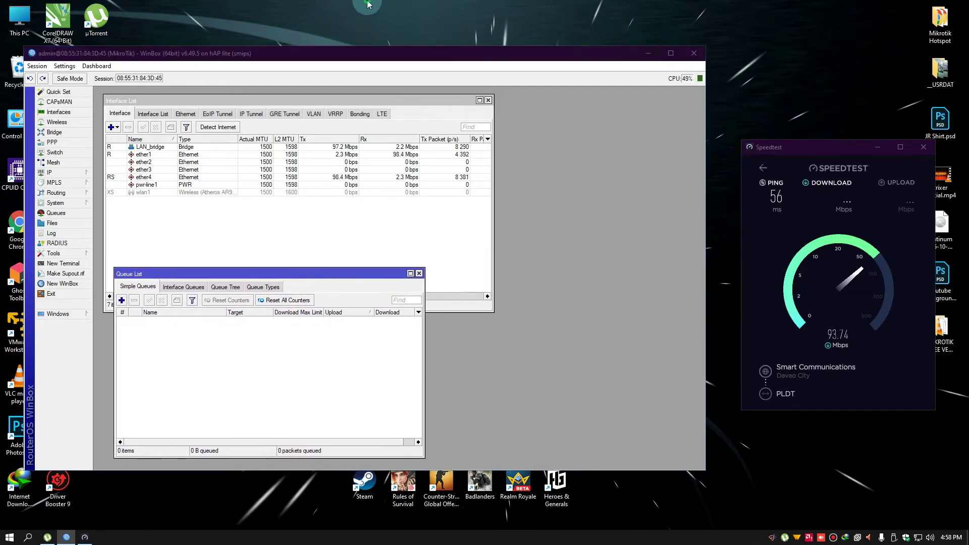
{"action": "left_click", "coordinate": [394, 45]}
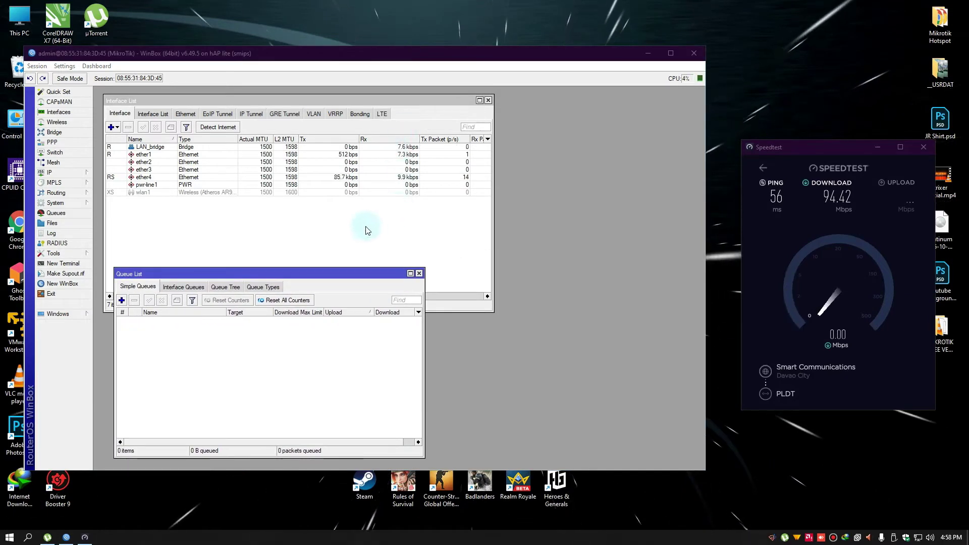
{"action": "left_click_drag", "start_coordinate": [159, 274], "coordinate": [147, 273]}
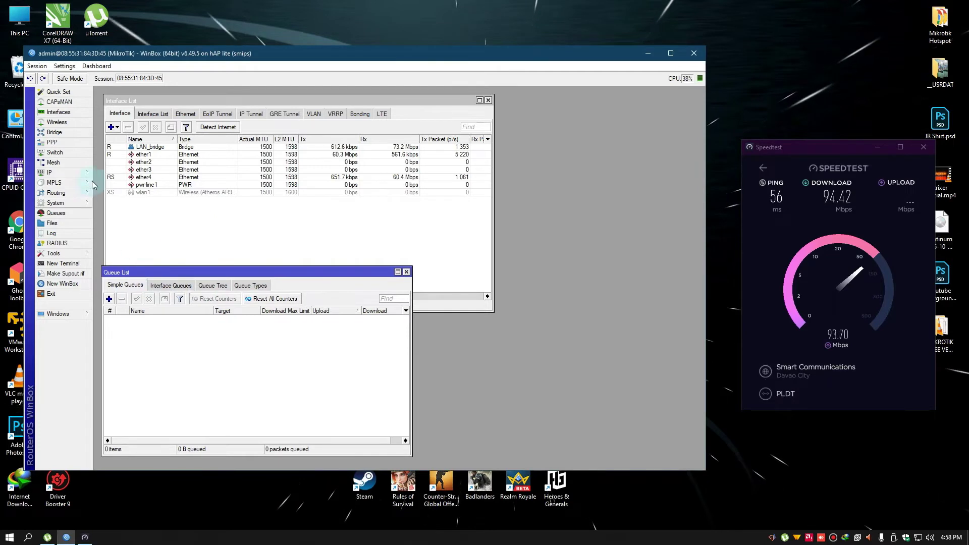
Reopen the DHCP server configuration, review its networks, and display the current leases.
{"action": "left_click", "coordinate": [87, 173]}
{"action": "left_click", "coordinate": [117, 234]}
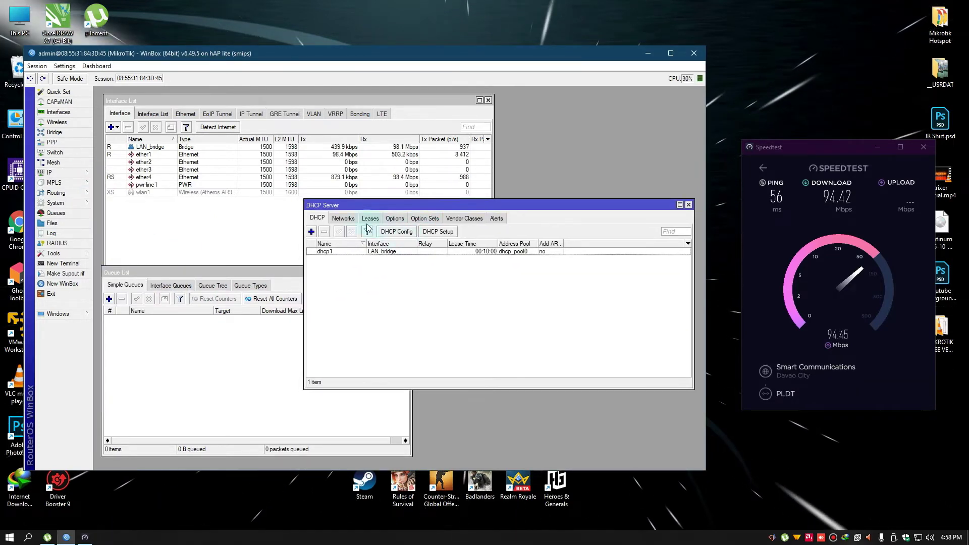
{"action": "left_click", "coordinate": [343, 218]}
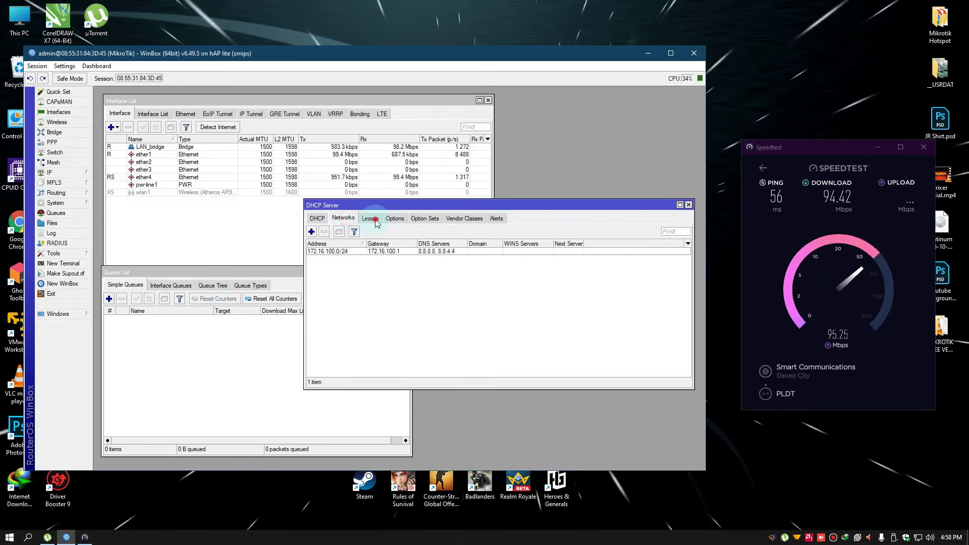
{"action": "left_click", "coordinate": [395, 218]}
{"action": "left_click", "coordinate": [370, 218]}
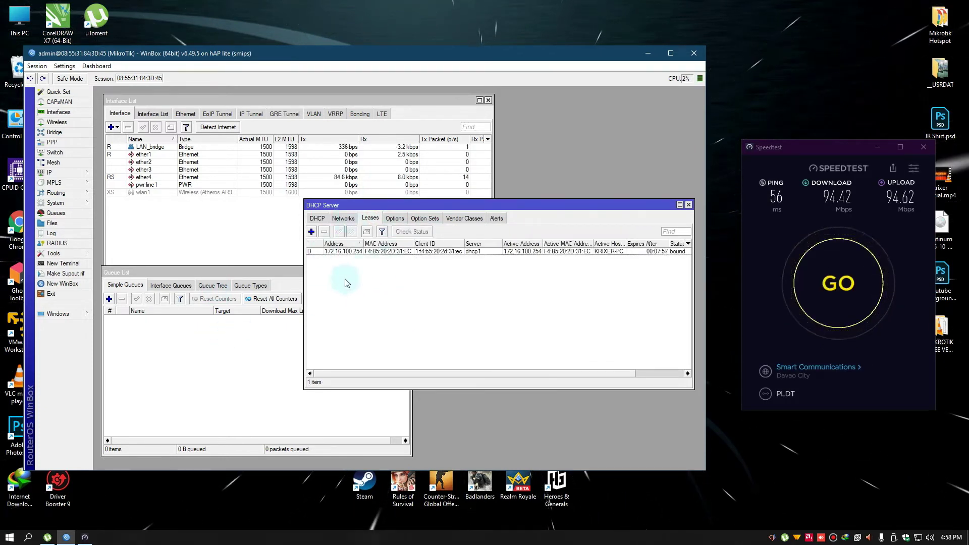
Copy the full text of "Auto add simple queue dhcp.txt" from D:\ALL FILES\Mikrotik LABS\Script and close the file and folder windows.
{"action": "double_click", "coordinate": [19, 17]}
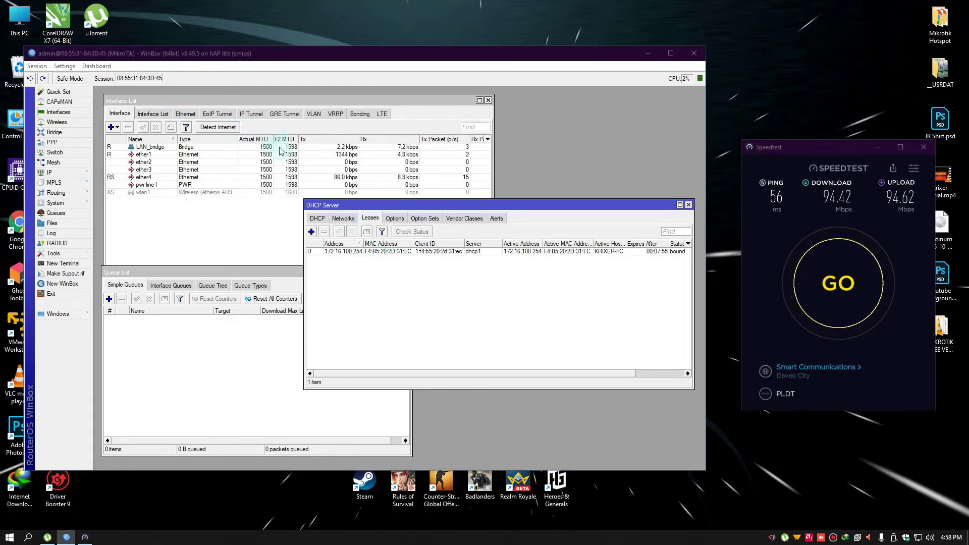
{"action": "double_click", "coordinate": [497, 215]}
{"action": "double_click", "coordinate": [390, 205]}
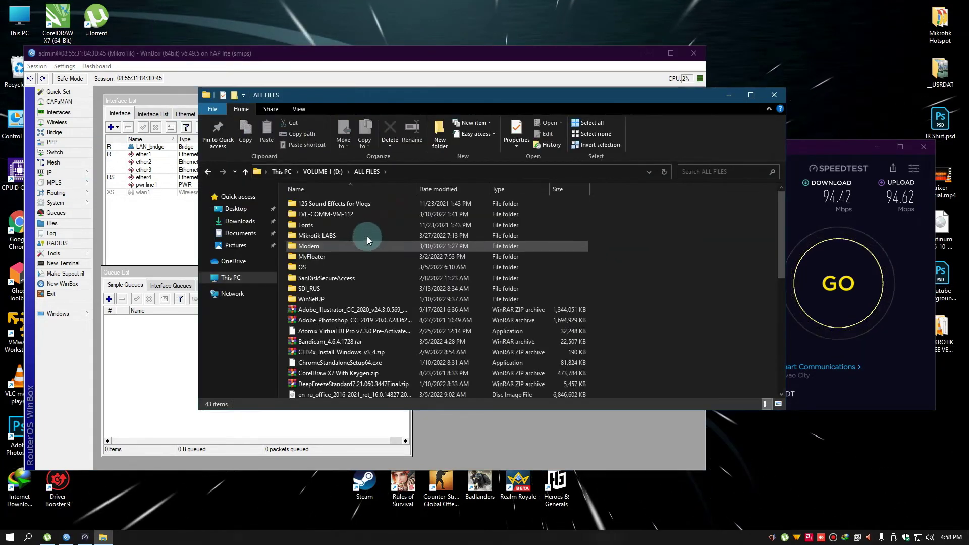
{"action": "double_click", "coordinate": [365, 240]}
{"action": "double_click", "coordinate": [327, 267]}
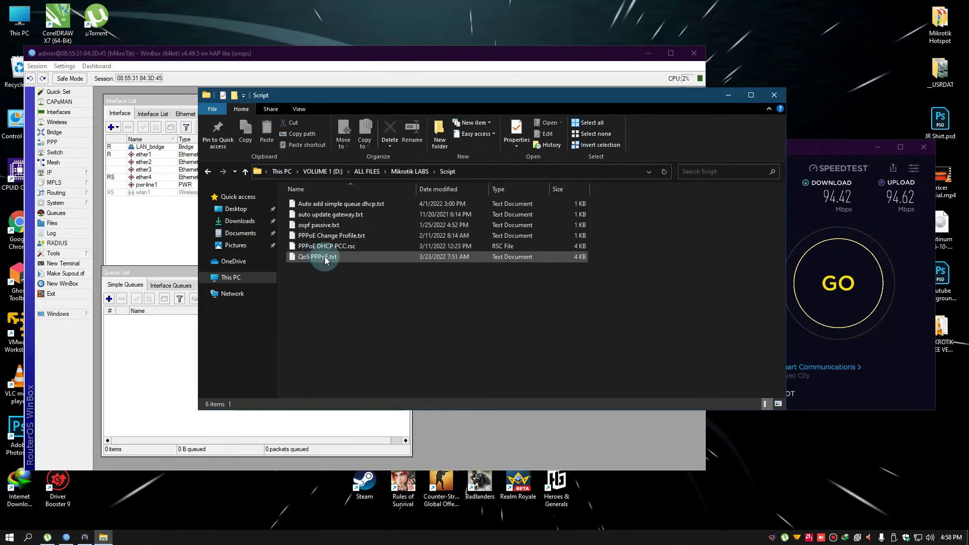
{"action": "double_click", "coordinate": [349, 204]}
{"action": "key", "text": "ctrl+a"}
{"action": "left_click", "coordinate": [521, 146]}
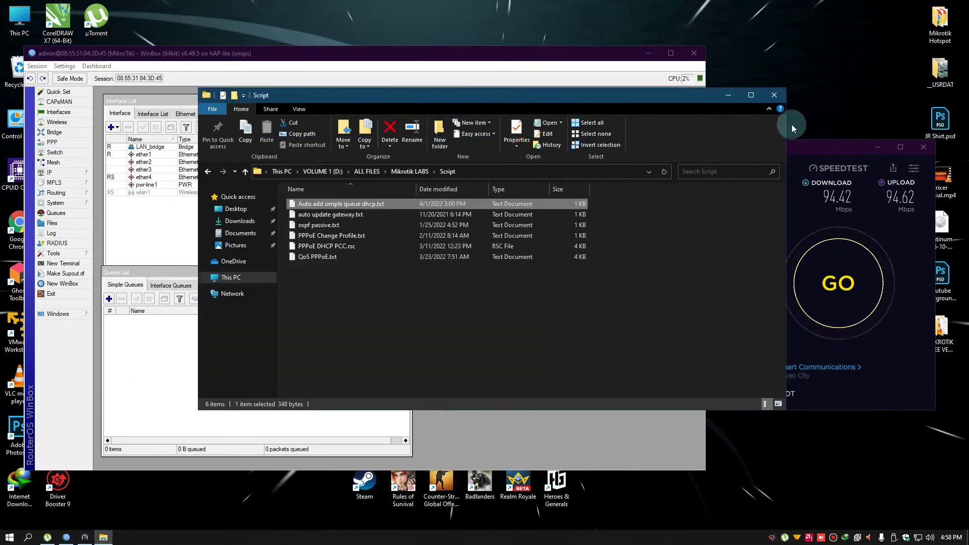
{"action": "left_click", "coordinate": [773, 94]}
Paste the copied simple-queue script into the dhcp1 server's lease script and save the server settings.
{"action": "left_click", "coordinate": [322, 218]}
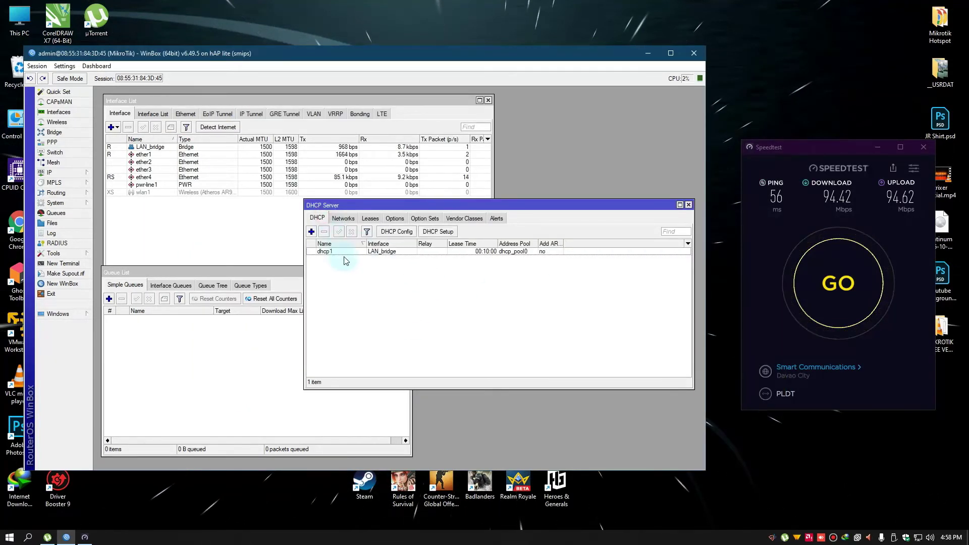
{"action": "double_click", "coordinate": [346, 251]}
{"action": "left_click", "coordinate": [347, 212]}
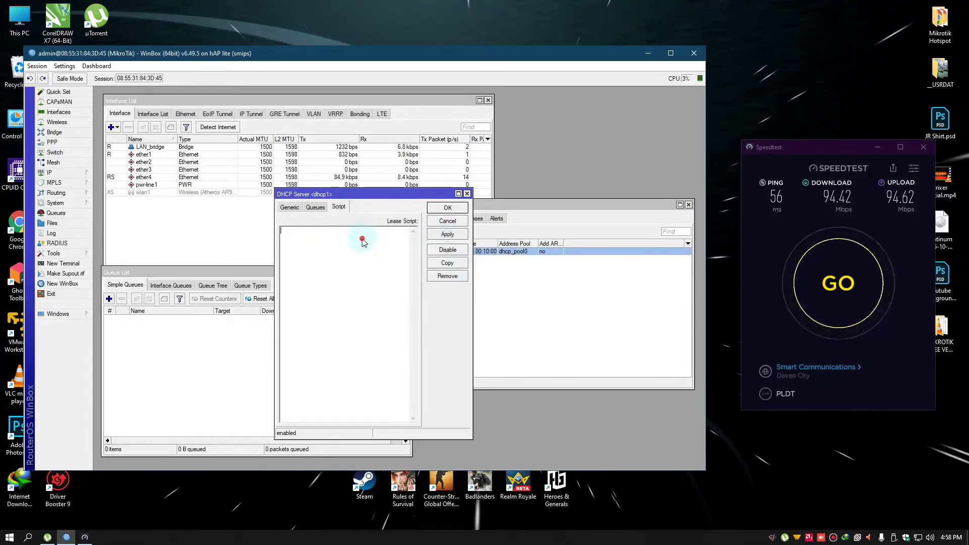
{"action": "left_click", "coordinate": [371, 243]}
{"action": "type", "text": ":local queueName \"Client- $leaseActMAC\"; :if ($leaseBound = \"1\") do={  /queue simple add name=$queueName parent=\"LAN CONNECTION\" target=($leaseActIP . \"/32\") max-limit=2M/2M comment=[/ip dhcp-server lease get [find where active-mac-address=$leaseActMAC && active-address=$leaseActIP] host-name]; } else={   /queue simple remove $queueName }"}
{"action": "left_click", "coordinate": [445, 234]}
{"action": "left_click", "coordinate": [438, 209]}
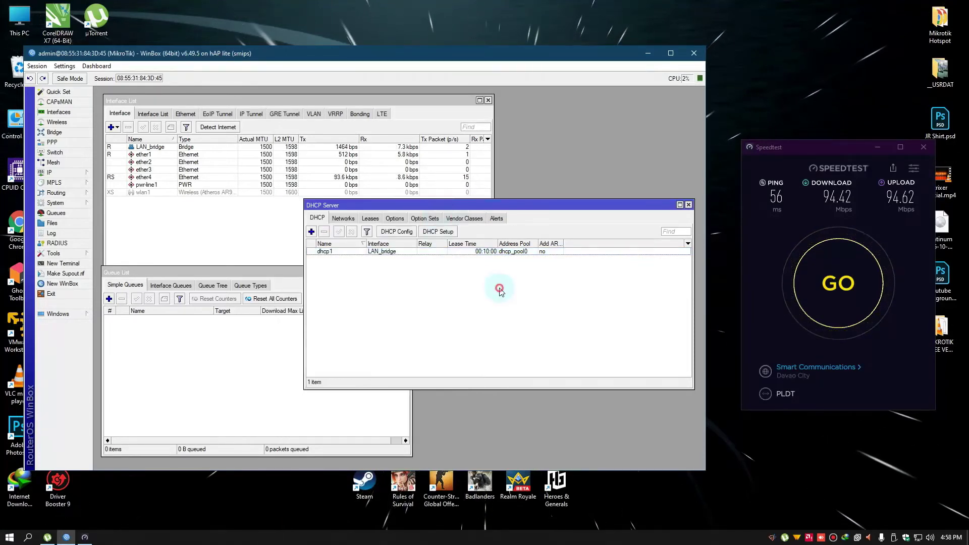
Display the DHCP leases and create a new simple queue named LAN CONNECTION with LAN_bridge as its target.
{"action": "left_click", "coordinate": [370, 218]}
{"action": "left_click", "coordinate": [242, 376]}
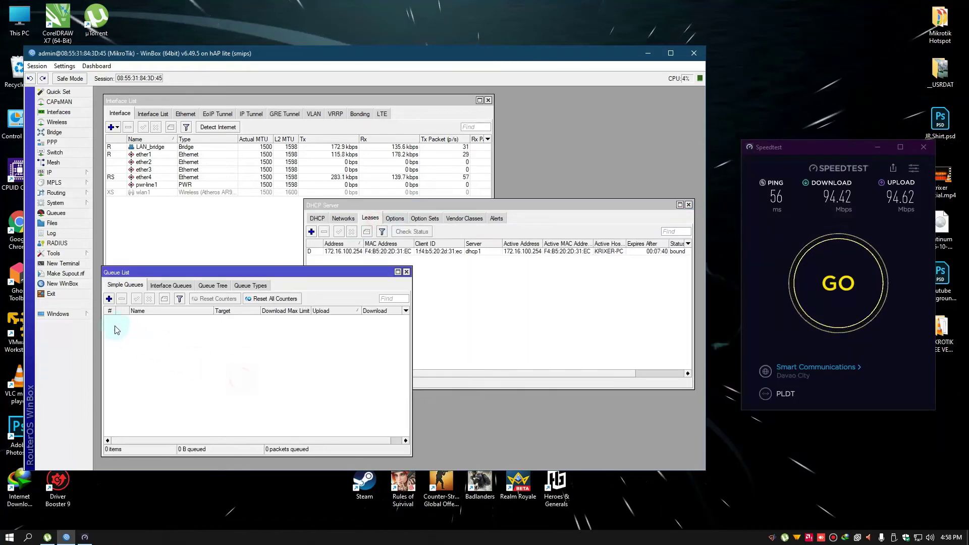
{"action": "left_click", "coordinate": [109, 298]}
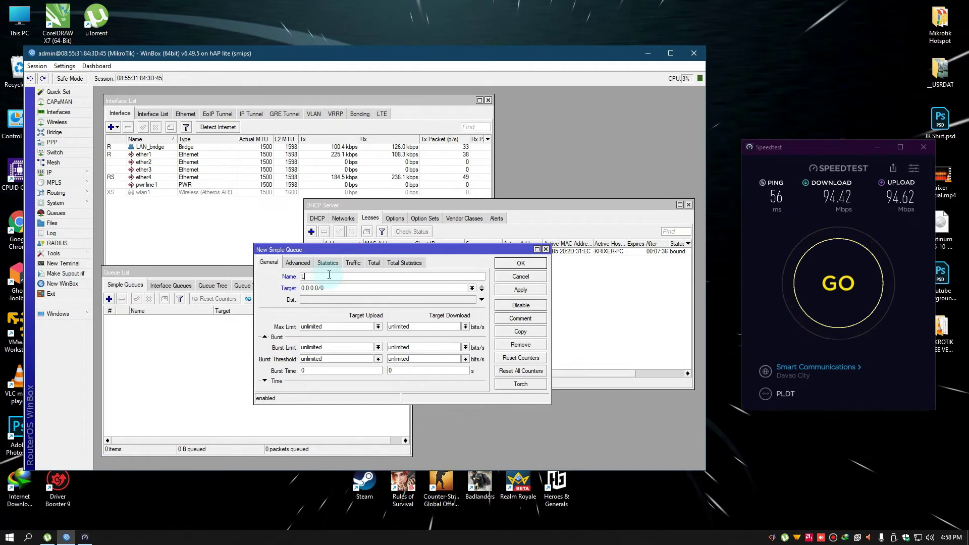
{"action": "type", "text": "LAN CONNECTION"}
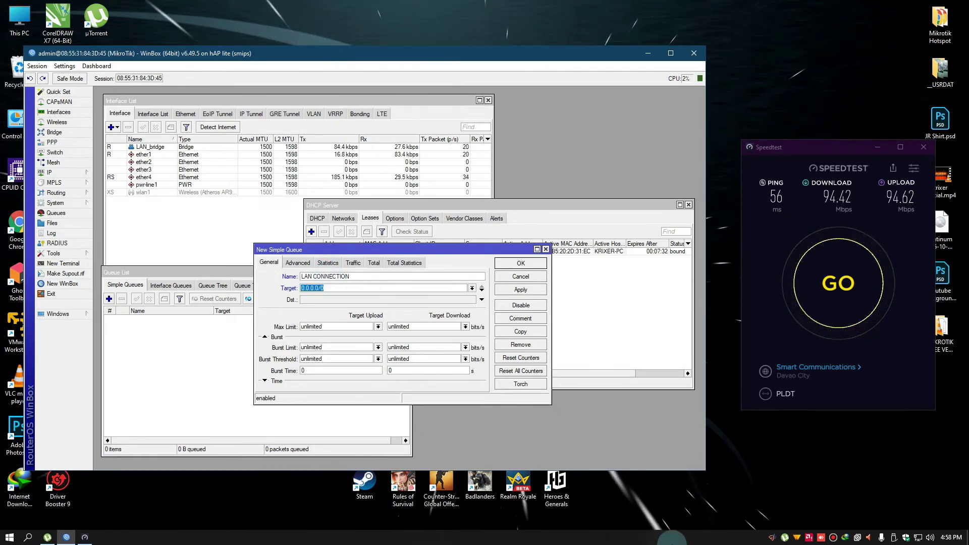
{"action": "left_click", "coordinate": [471, 288]}
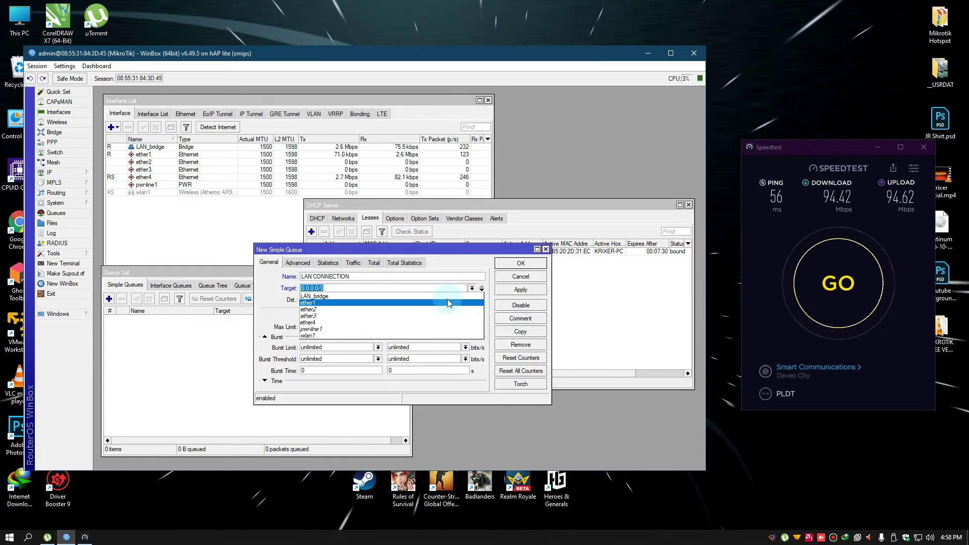
{"action": "left_click", "coordinate": [450, 297]}
Set the LAN CONNECTION queue's upload and download max limits to 100M and save it.
{"action": "left_click", "coordinate": [361, 327]}
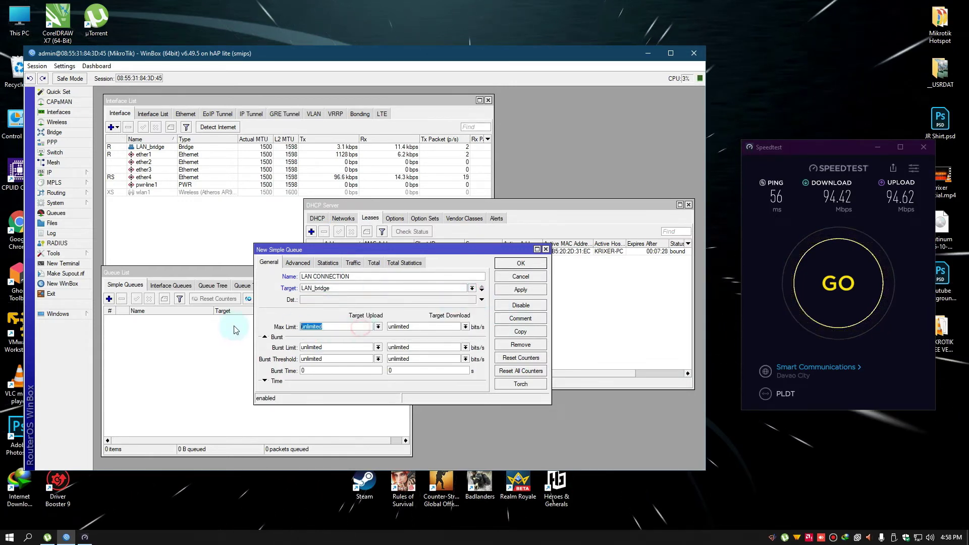
{"action": "type", "text": "100M"}
{"action": "key", "text": "Tab"}
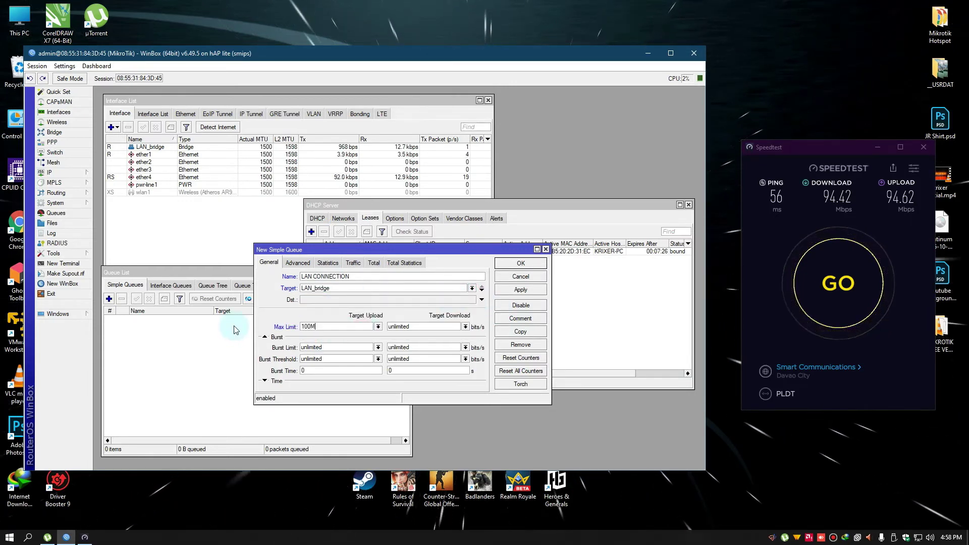
{"action": "type", "text": "100M"}
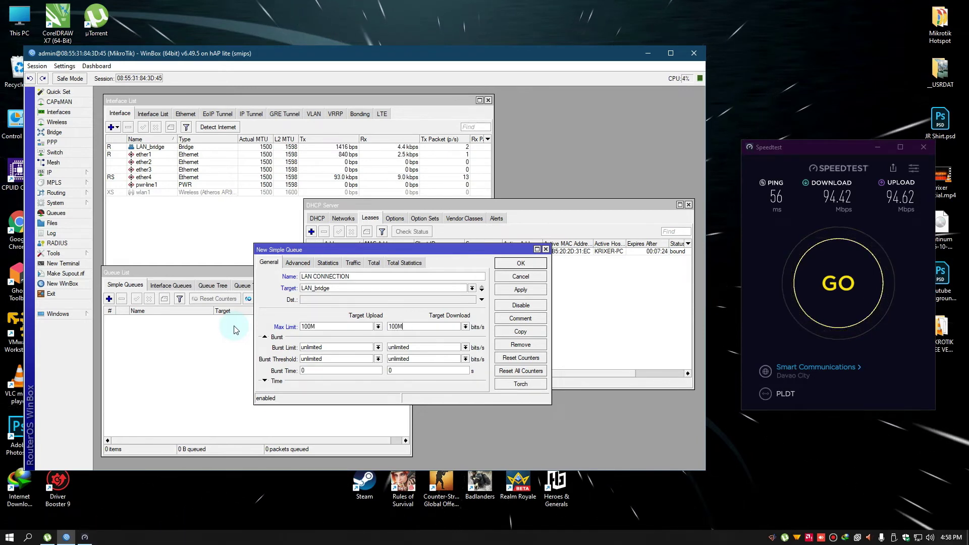
{"action": "left_click", "coordinate": [530, 266]}
{"action": "left_click", "coordinate": [154, 372]}
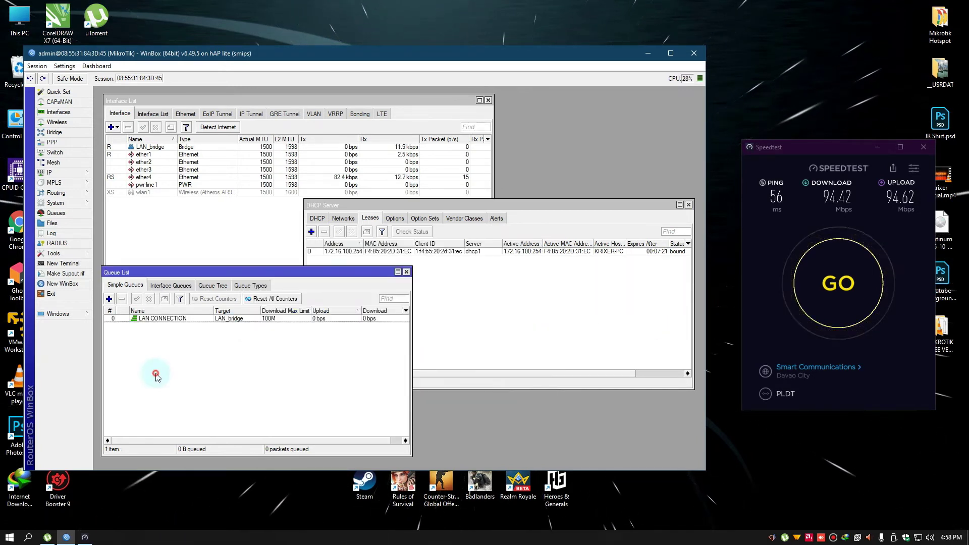
Remove the 172.16.100.254 client's lease from the DHCP server and cancel the router reconnection.
{"action": "left_click", "coordinate": [404, 271]}
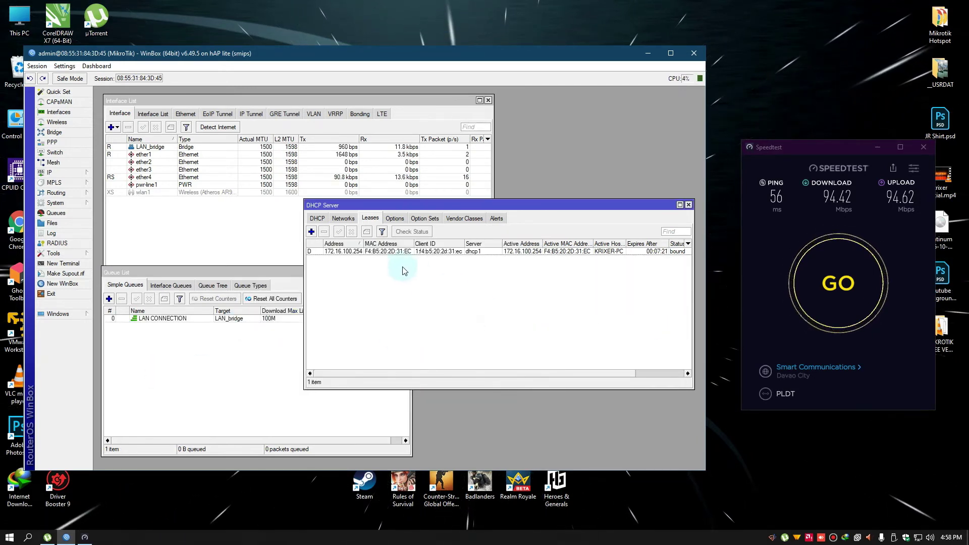
{"action": "left_click", "coordinate": [470, 252]}
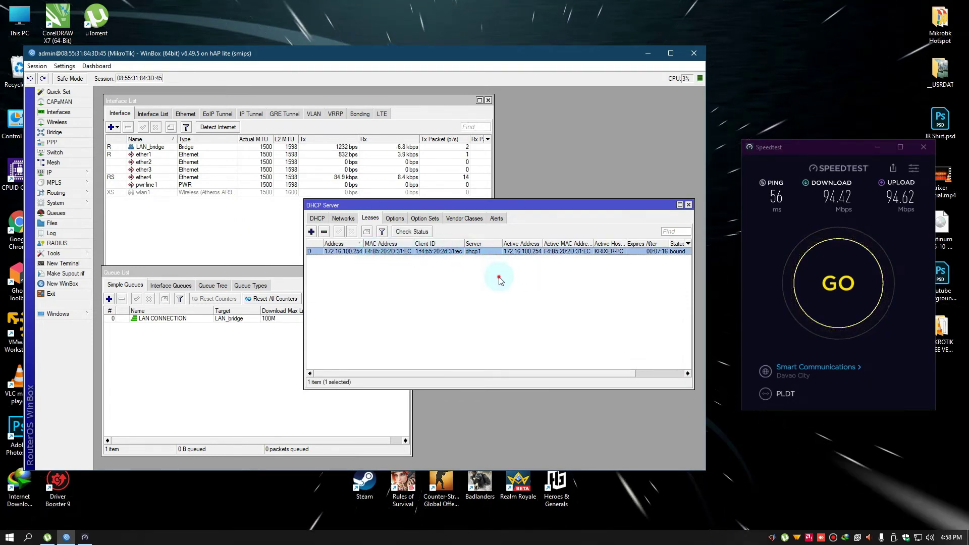
{"action": "left_click", "coordinate": [511, 263]}
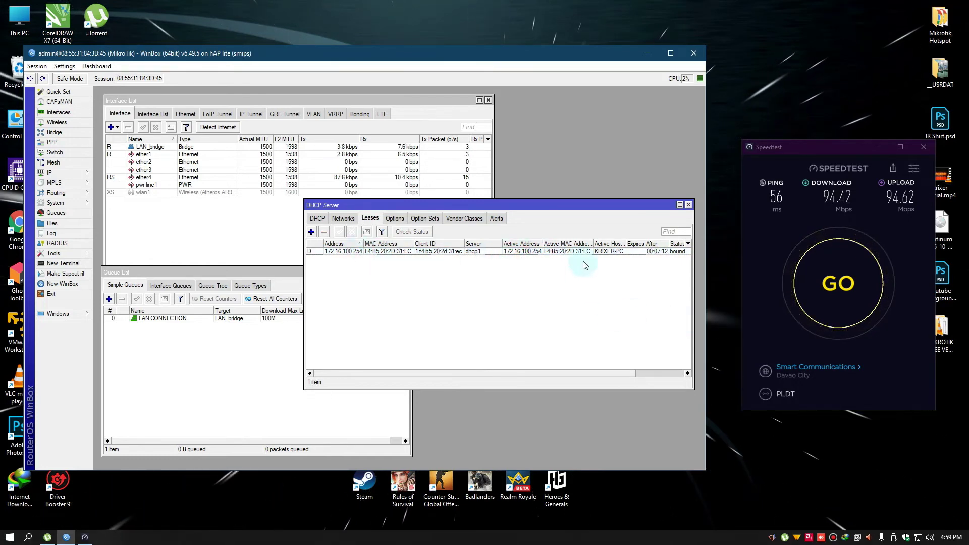
{"action": "left_click", "coordinate": [762, 148]}
{"action": "left_click", "coordinate": [450, 256]}
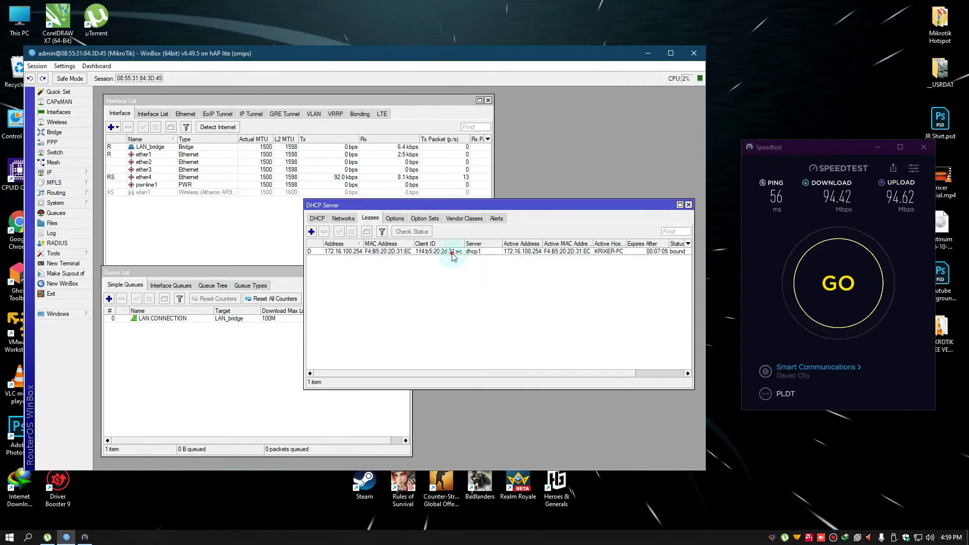
{"action": "left_click", "coordinate": [323, 231]}
{"action": "right_click", "coordinate": [739, 131]}
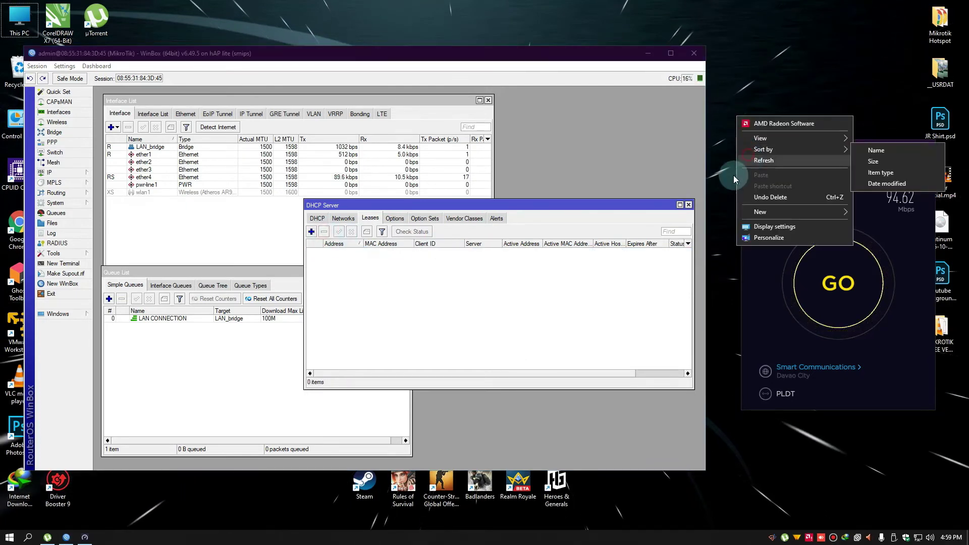
{"action": "left_click", "coordinate": [514, 321]}
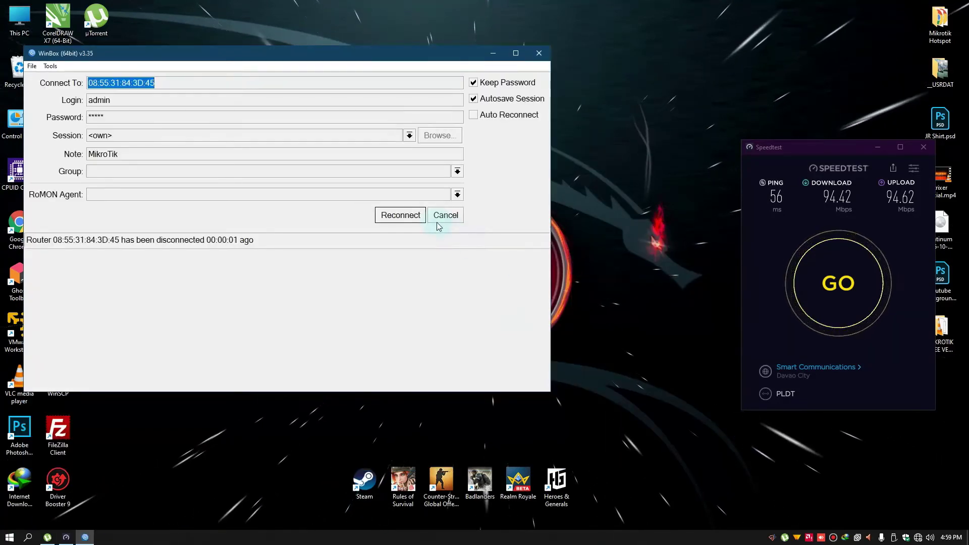
{"action": "left_click", "coordinate": [440, 224]}
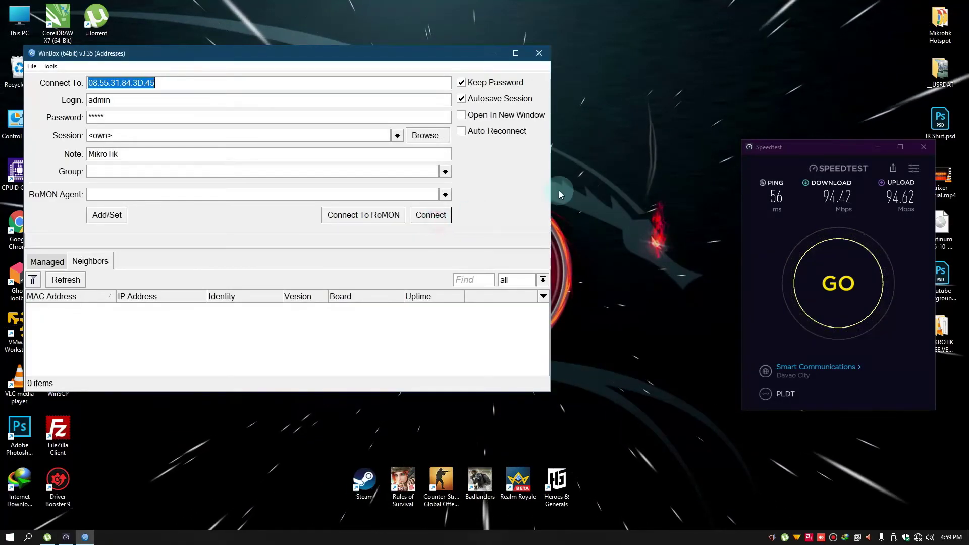
{"action": "right_click", "coordinate": [608, 162]}
{"action": "right_click", "coordinate": [617, 196]}
{"action": "right_click", "coordinate": [620, 215]}
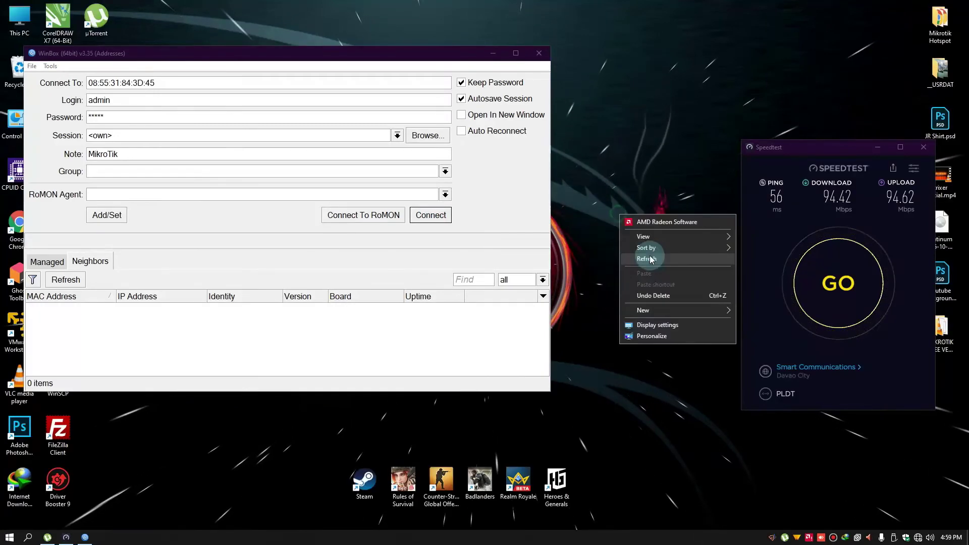
{"action": "left_click", "coordinate": [651, 259]}
{"action": "right_click", "coordinate": [631, 259]}
{"action": "left_click", "coordinate": [601, 245]}
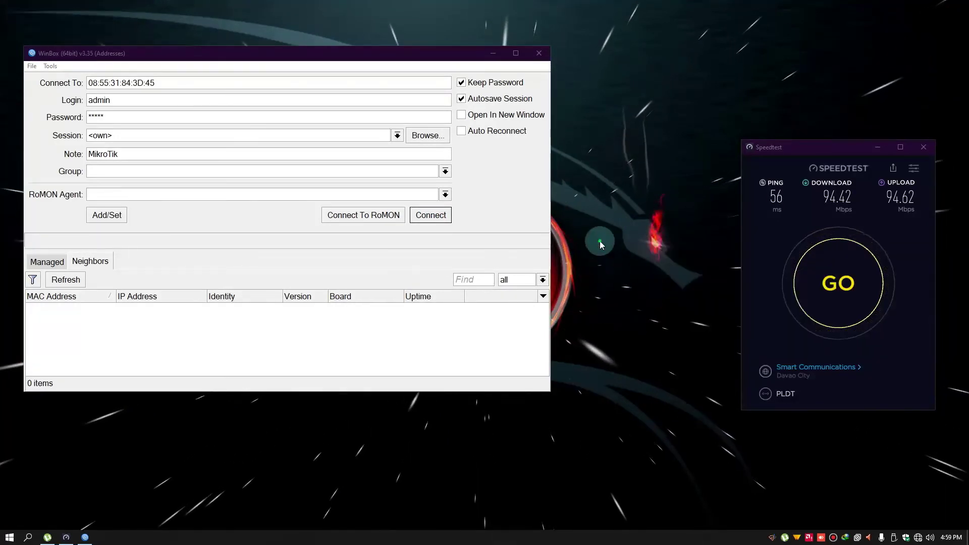
{"action": "right_click", "coordinate": [602, 244]}
{"action": "left_click", "coordinate": [622, 289]}
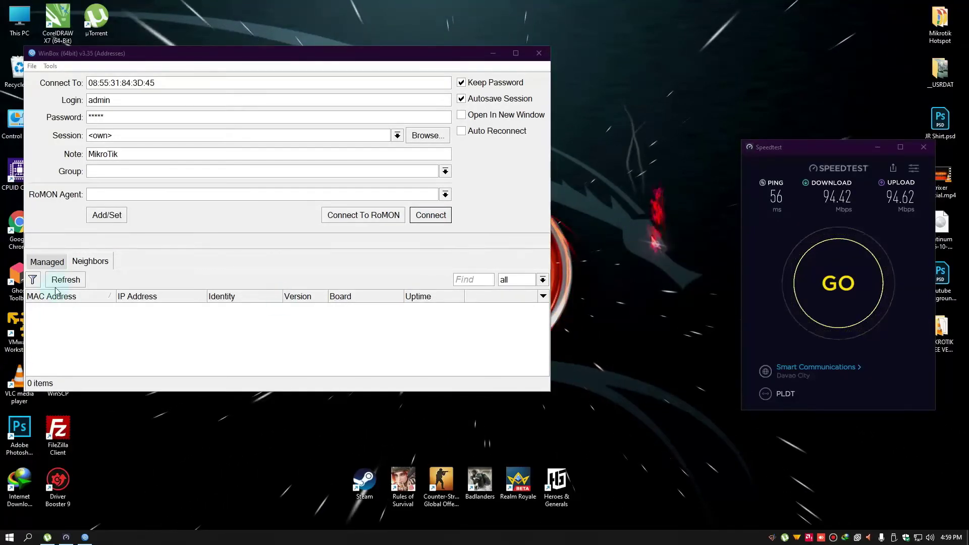
Refresh the neighbor list and connect to the discovered RB941-2nD router.
{"action": "left_click", "coordinate": [83, 282]}
{"action": "left_click", "coordinate": [78, 309]}
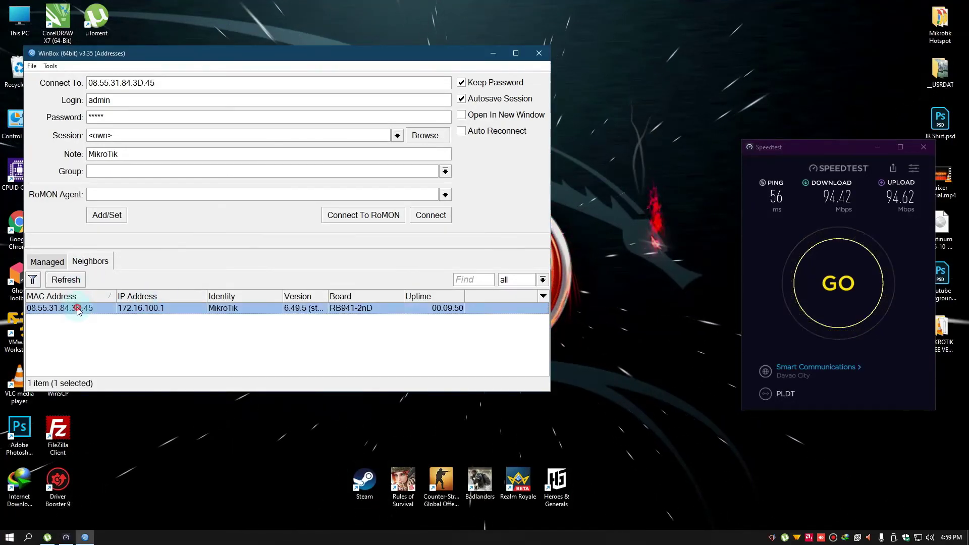
{"action": "left_click", "coordinate": [437, 217]}
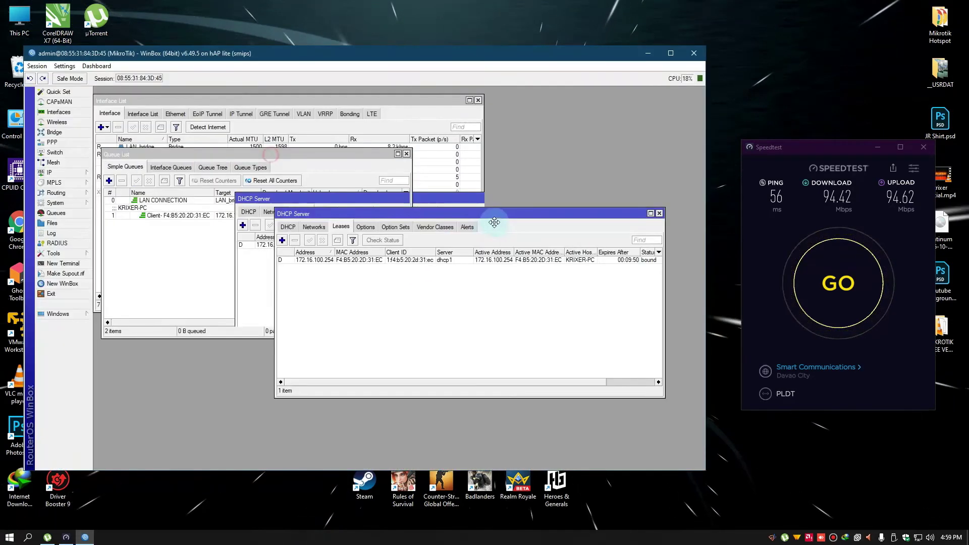
Widen the router session window and arrange the DHCP leases and queue list windows so both are readable.
{"action": "left_click_drag", "start_coordinate": [494, 222], "coordinate": [577, 183]}
{"action": "left_click", "coordinate": [291, 156]}
{"action": "left_click_drag", "start_coordinate": [290, 157], "coordinate": [290, 279]}
{"action": "left_click_drag", "start_coordinate": [514, 176], "coordinate": [470, 140]}
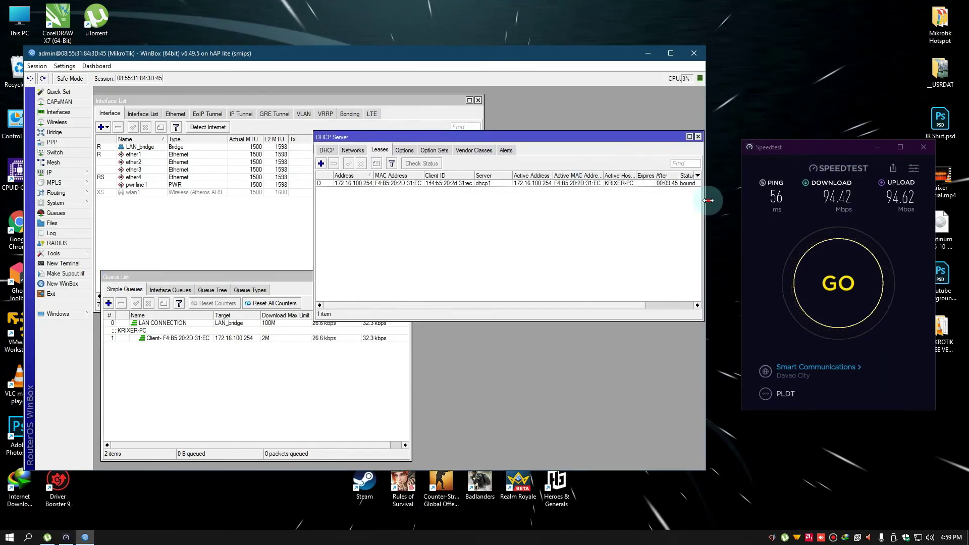
{"action": "left_click_drag", "start_coordinate": [708, 200], "coordinate": [734, 201]}
{"action": "left_click_drag", "start_coordinate": [634, 59], "coordinate": [622, 57]}
{"action": "left_click_drag", "start_coordinate": [575, 133], "coordinate": [584, 111]}
{"action": "left_click_drag", "start_coordinate": [300, 278], "coordinate": [297, 282]}
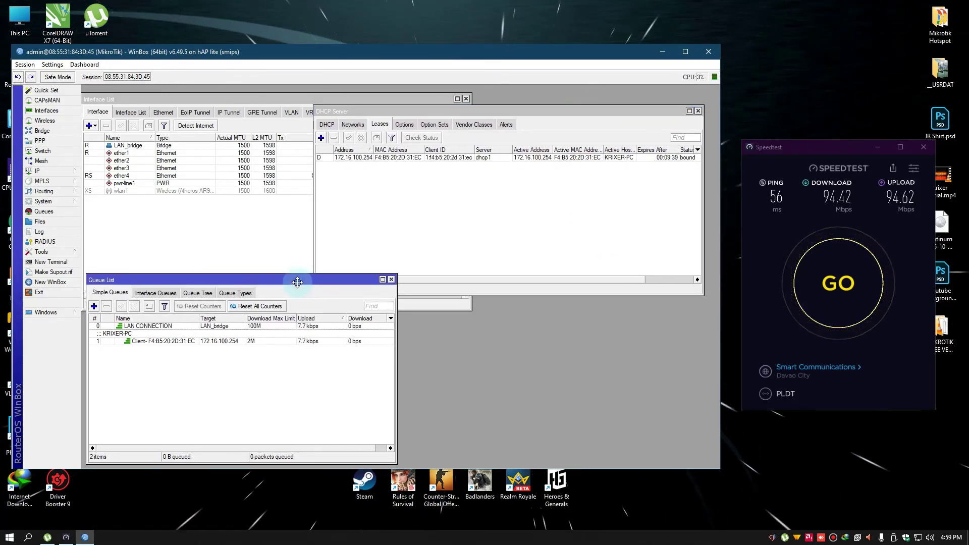
Start a speed test and, while it runs, disable and re-enable the simple queue for 172.16.100.254.
{"action": "left_click", "coordinate": [831, 292]}
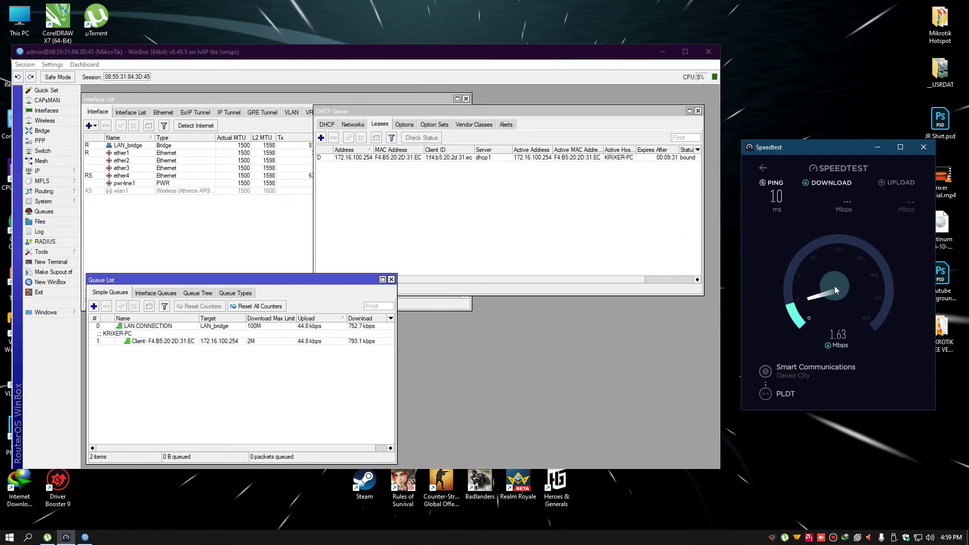
{"action": "left_click", "coordinate": [222, 342]}
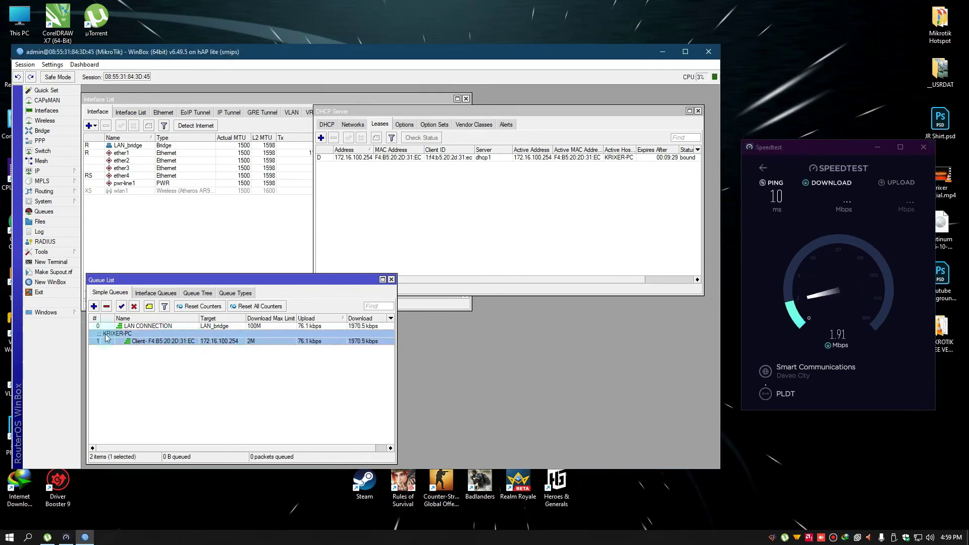
{"action": "left_click", "coordinate": [133, 307]}
{"action": "left_click", "coordinate": [122, 307]}
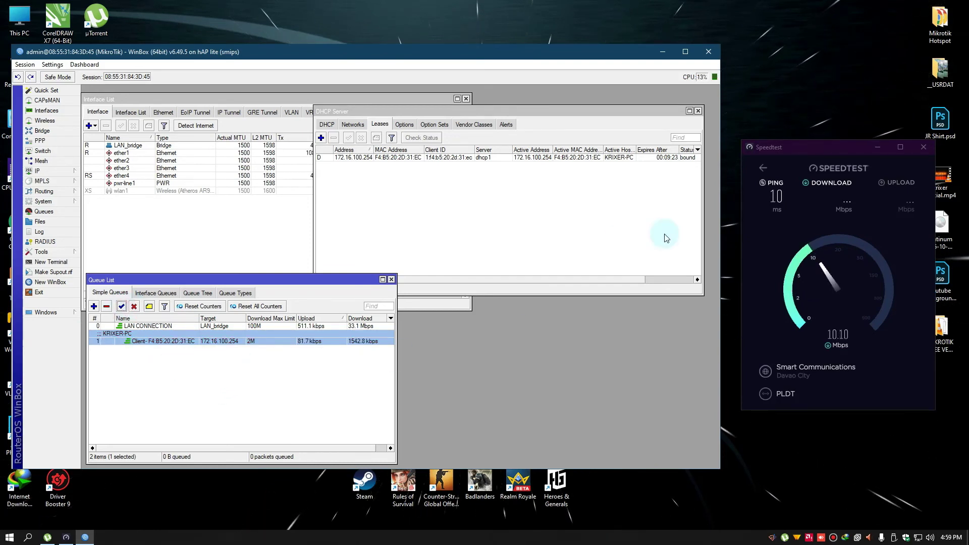
Compare the client's DHCP lease details with its automatically added simple queue and traffic rates until the speed test finishes.
{"action": "left_click", "coordinate": [768, 77]}
{"action": "left_click", "coordinate": [341, 349]}
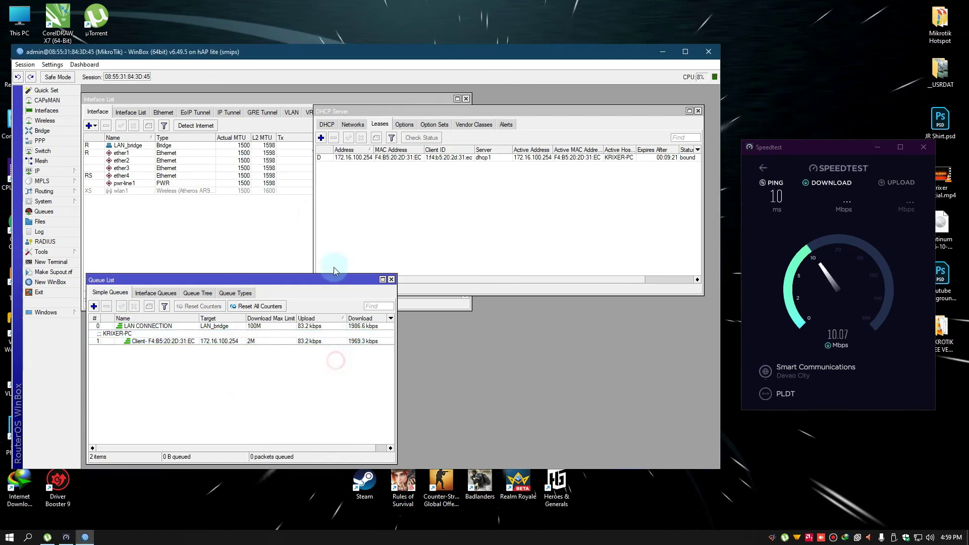
{"action": "left_click", "coordinate": [379, 173]}
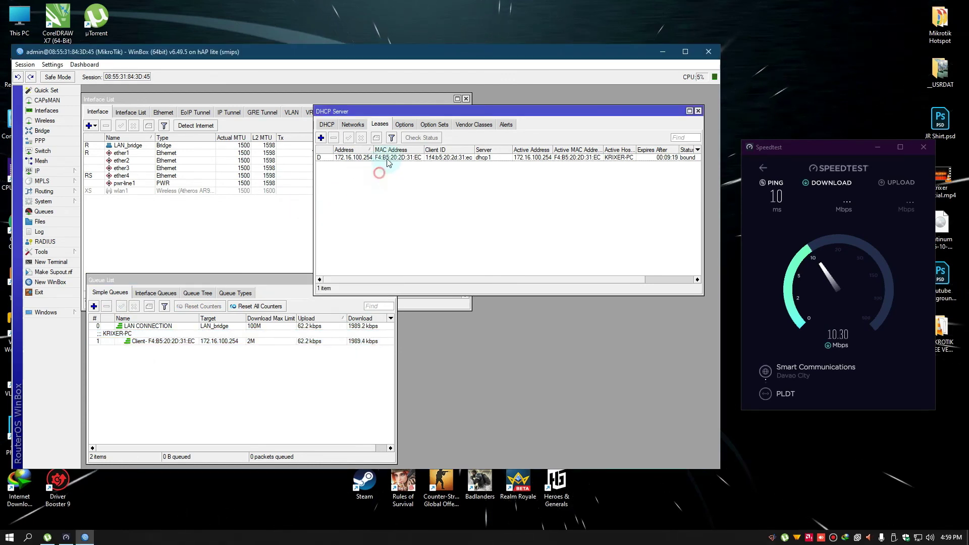
{"action": "left_click", "coordinate": [176, 372]}
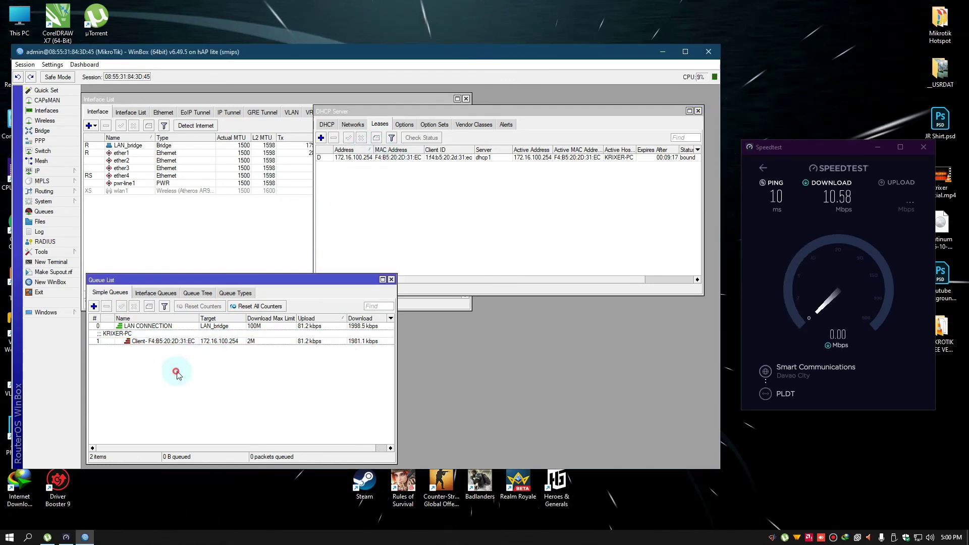
{"action": "left_click", "coordinate": [501, 177]}
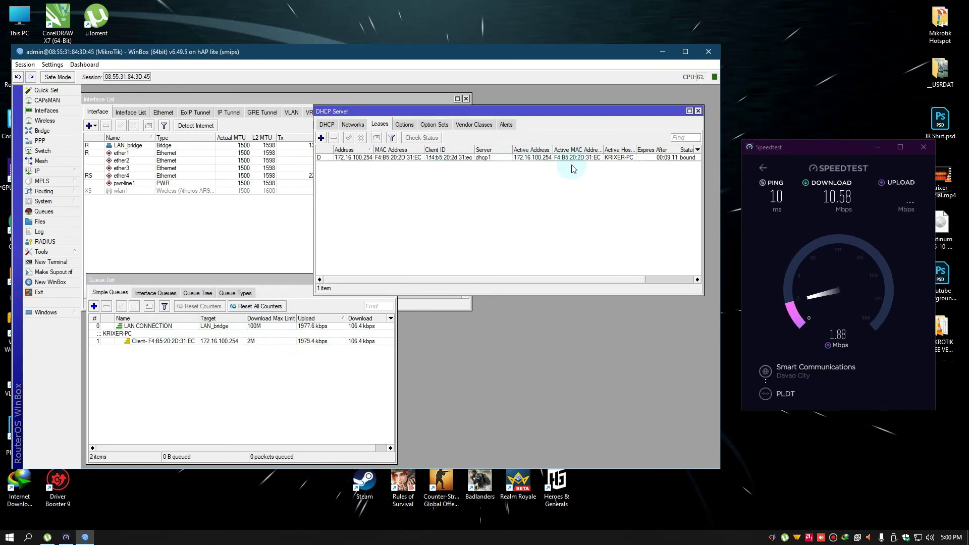
{"action": "left_click", "coordinate": [615, 157]}
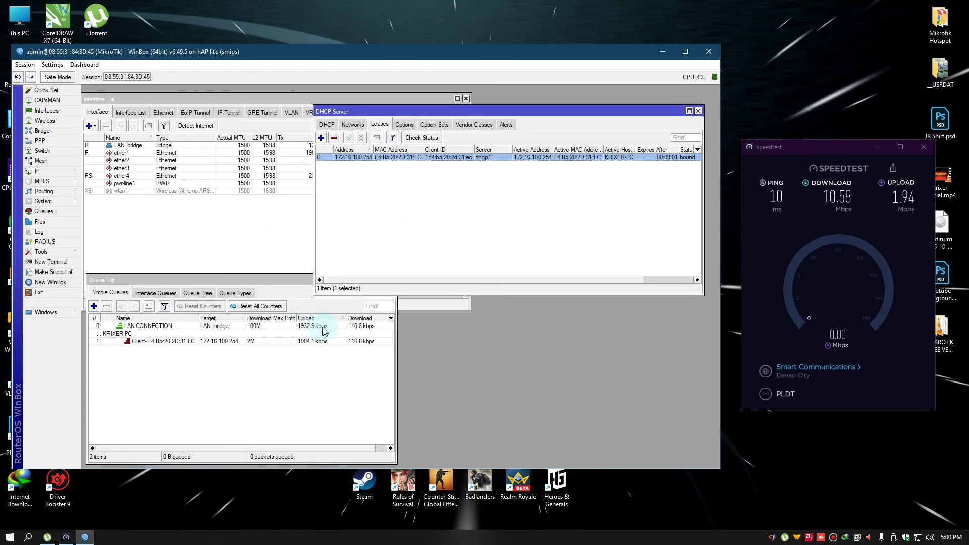
{"action": "right_click", "coordinate": [815, 48]}
{"action": "left_click", "coordinate": [842, 94]}
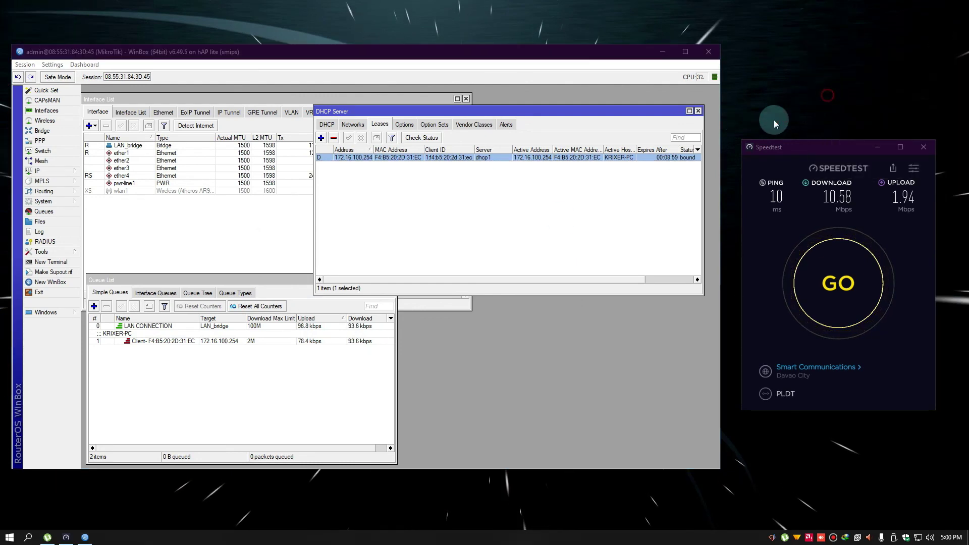